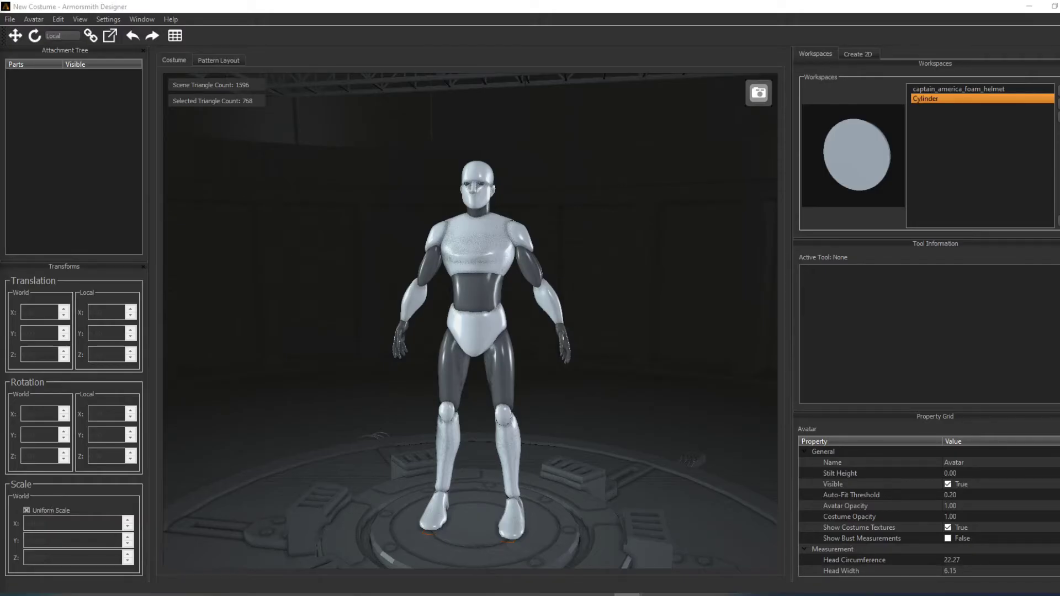
Import Helmet1.STL through Helmet5.STL together as one group named Group.
{"action": "left_click", "coordinate": [10, 19]}
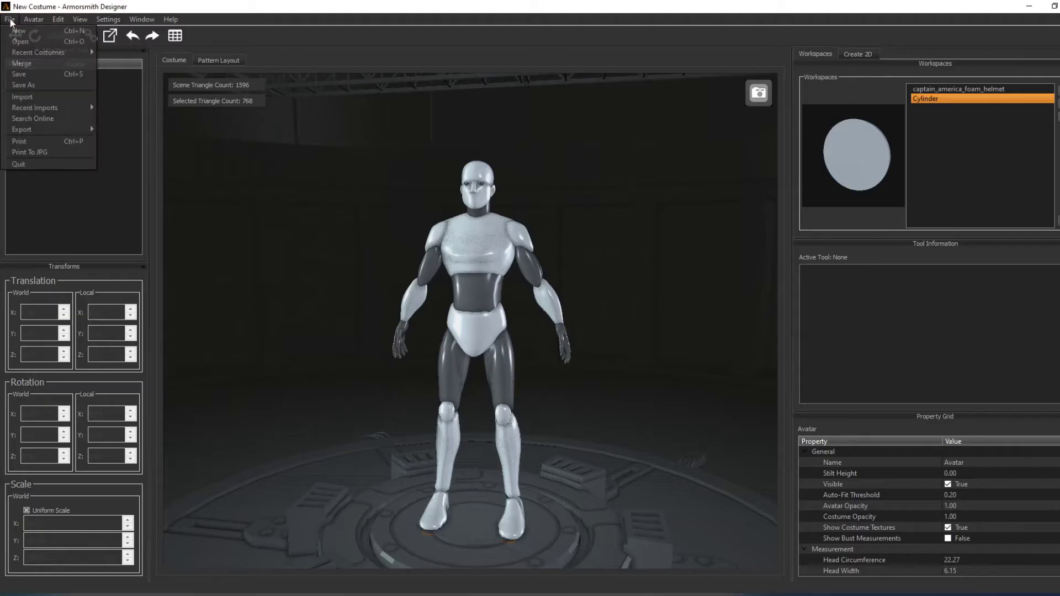
{"action": "left_click", "coordinate": [50, 97]}
{"action": "left_click", "coordinate": [285, 134]}
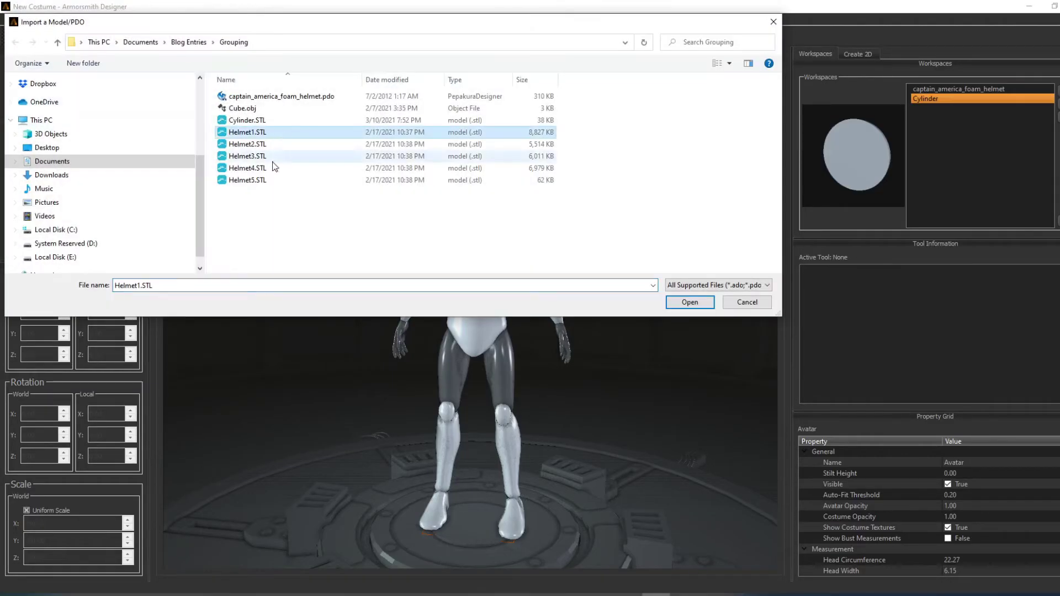
{"action": "left_click", "coordinate": [263, 181], "text": "shift"}
{"action": "left_click", "coordinate": [684, 302]}
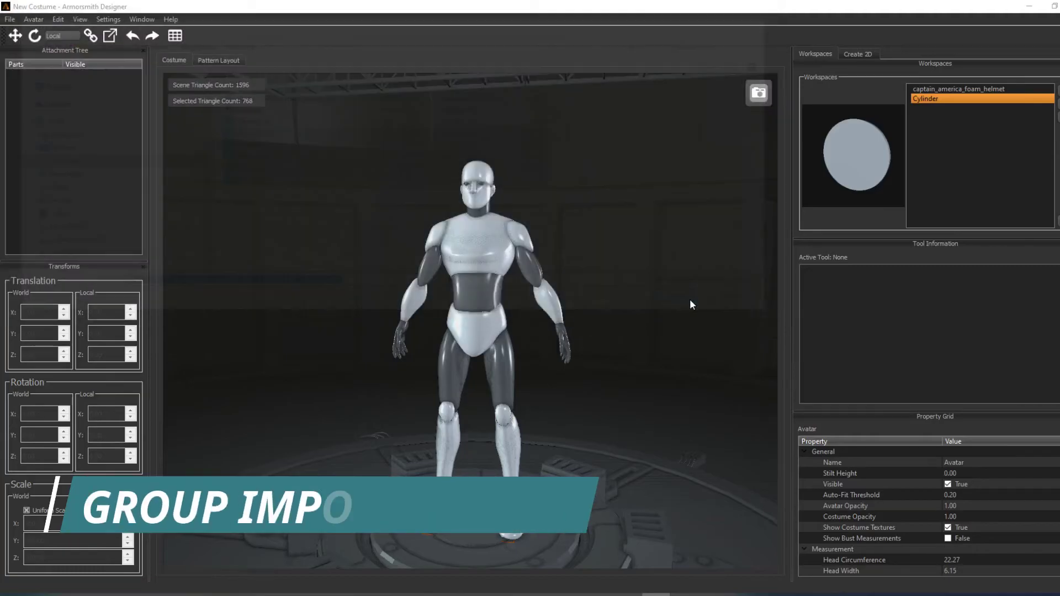
{"action": "left_click", "coordinate": [567, 307]}
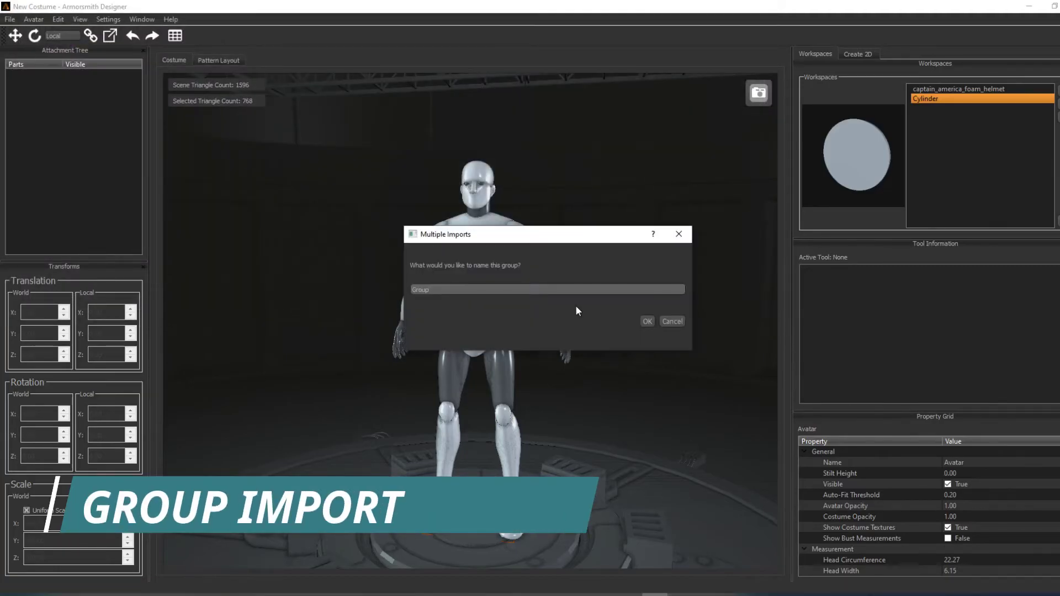
{"action": "left_click", "coordinate": [649, 322]}
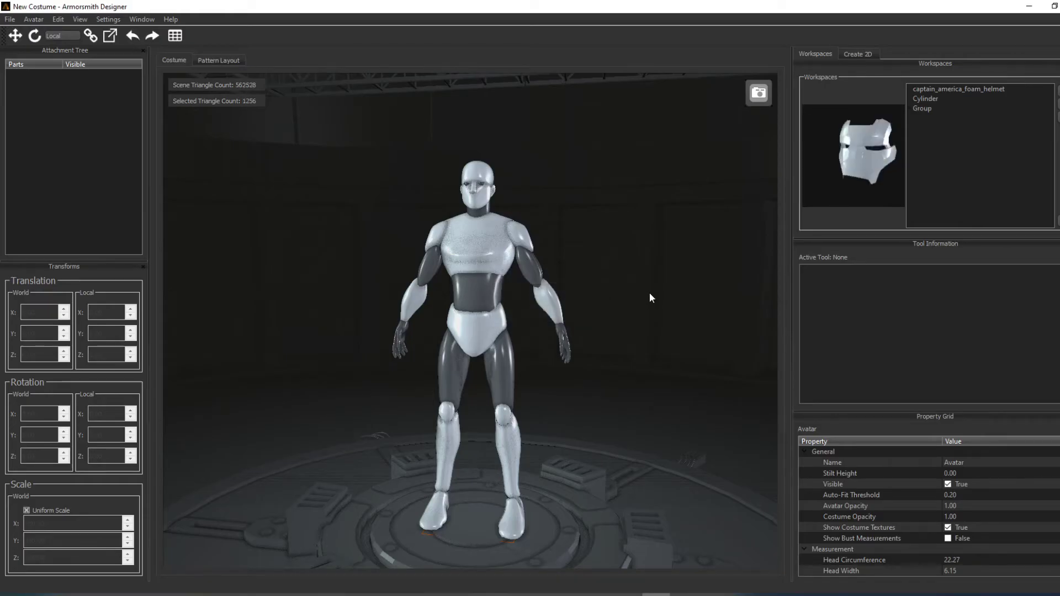
Attach the imported helmet group to the avatar's head and delete it from there again.
{"action": "left_click", "coordinate": [922, 108]}
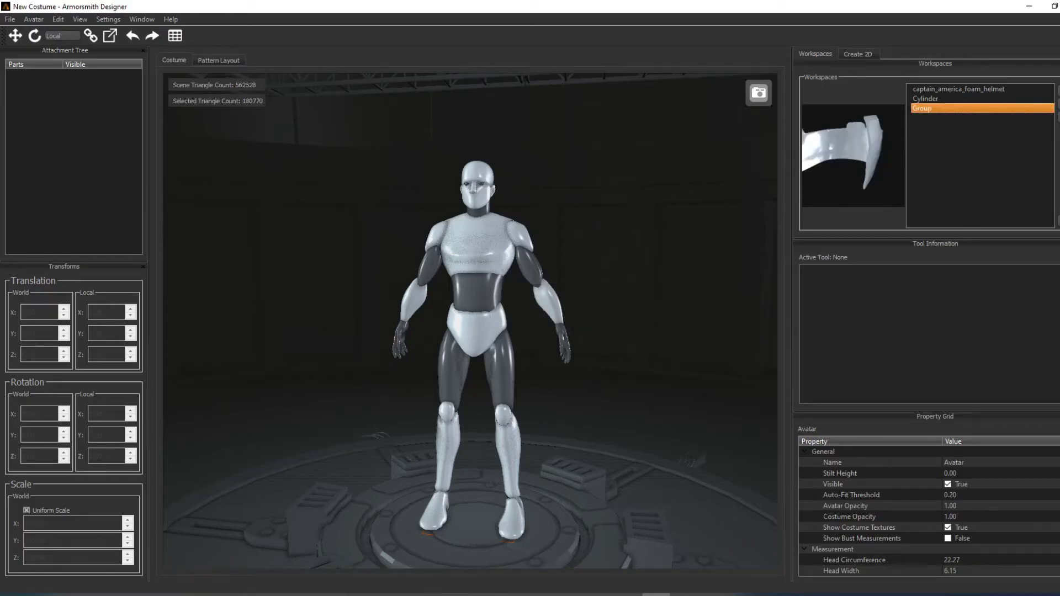
{"action": "left_click_drag", "start_coordinate": [925, 109], "coordinate": [479, 185]}
{"action": "middle_click_drag", "start_coordinate": [498, 187], "coordinate": [509, 244]}
{"action": "scroll", "coordinate": [476, 215], "scroll_direction": "up", "scroll_amount": 5}
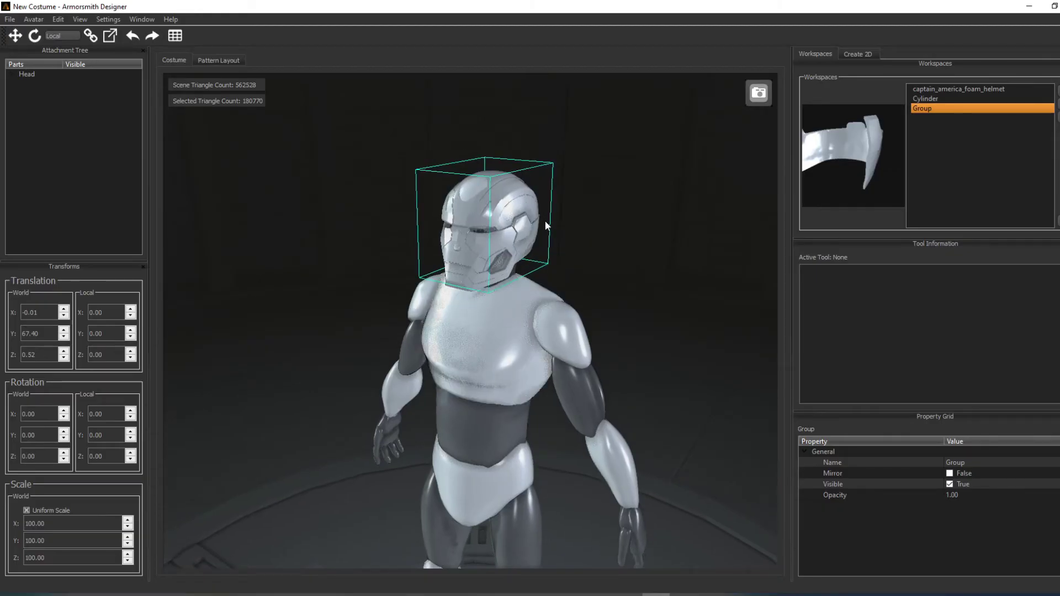
{"action": "key", "text": "Delete"}
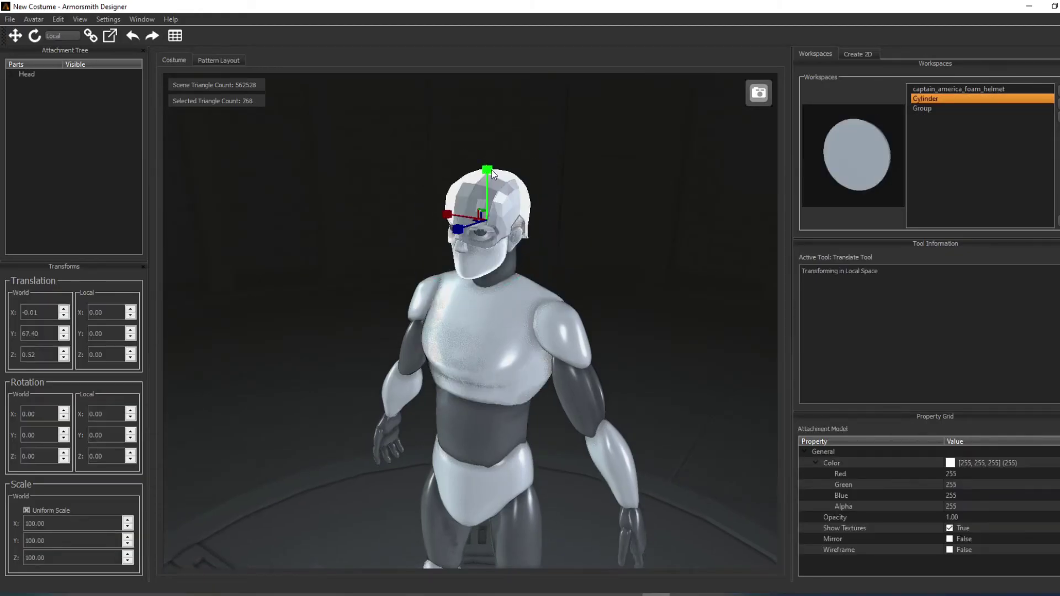
Move the cylinder on the head up and sideways to about local X -3.83, Y 4.40, forming one ear.
{"action": "left_click_drag", "start_coordinate": [490, 173], "coordinate": [507, 112]}
{"action": "left_click_drag", "start_coordinate": [447, 161], "coordinate": [511, 178]}
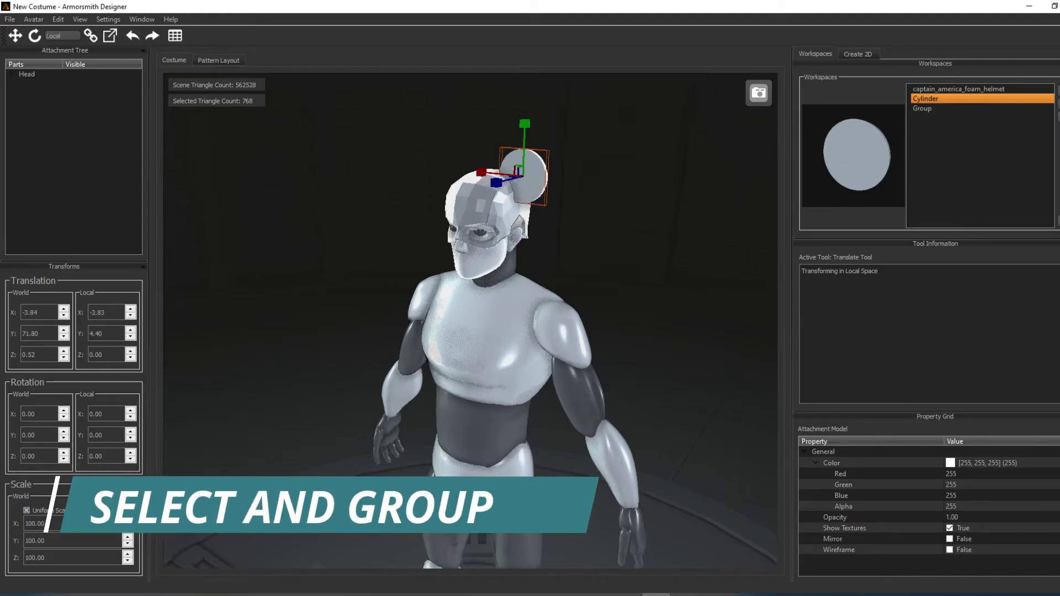
Attach a second Cylinder to the head and move it to about local X 3.43, Y 4.54 as the opposite ear.
{"action": "left_click", "coordinate": [1058, 221]}
{"action": "left_click", "coordinate": [489, 224]}
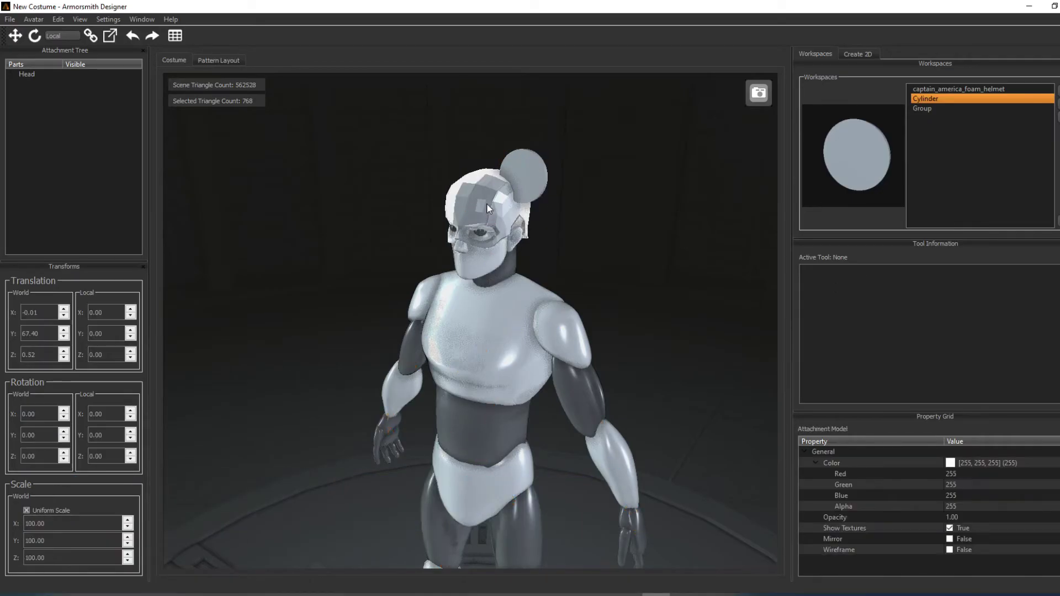
{"action": "key", "text": "w"}
{"action": "left_click_drag", "start_coordinate": [492, 177], "coordinate": [503, 116]}
{"action": "middle_click_drag", "start_coordinate": [500, 125], "coordinate": [518, 179]}
{"action": "left_click_drag", "start_coordinate": [485, 170], "coordinate": [448, 158]}
{"action": "right_click_drag", "start_coordinate": [536, 211], "coordinate": [571, 221]}
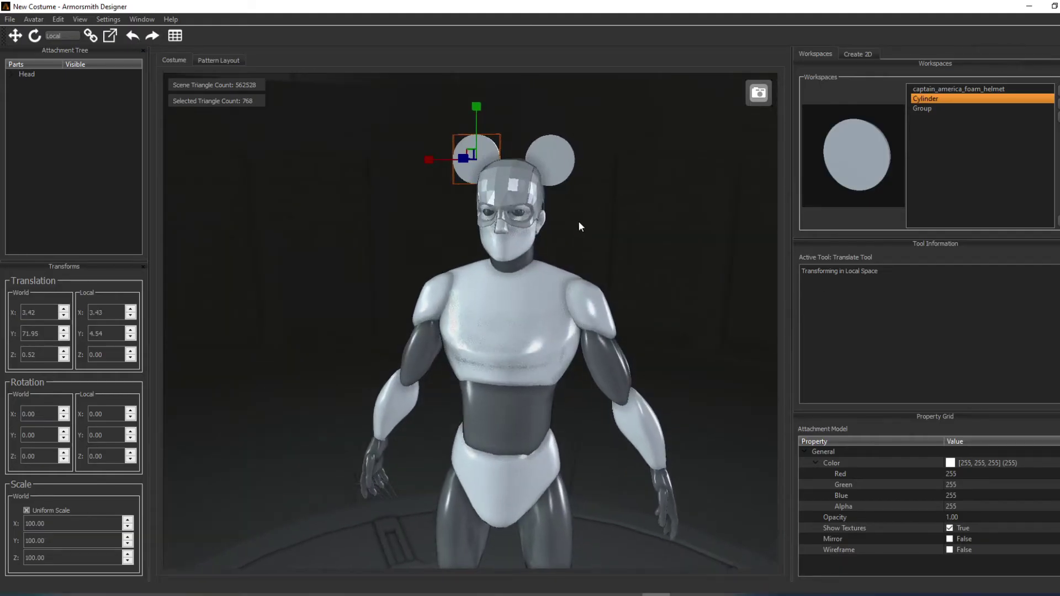
Select the helmet and both ear cylinders on the head and group these parts.
{"action": "left_click", "coordinate": [625, 276]}
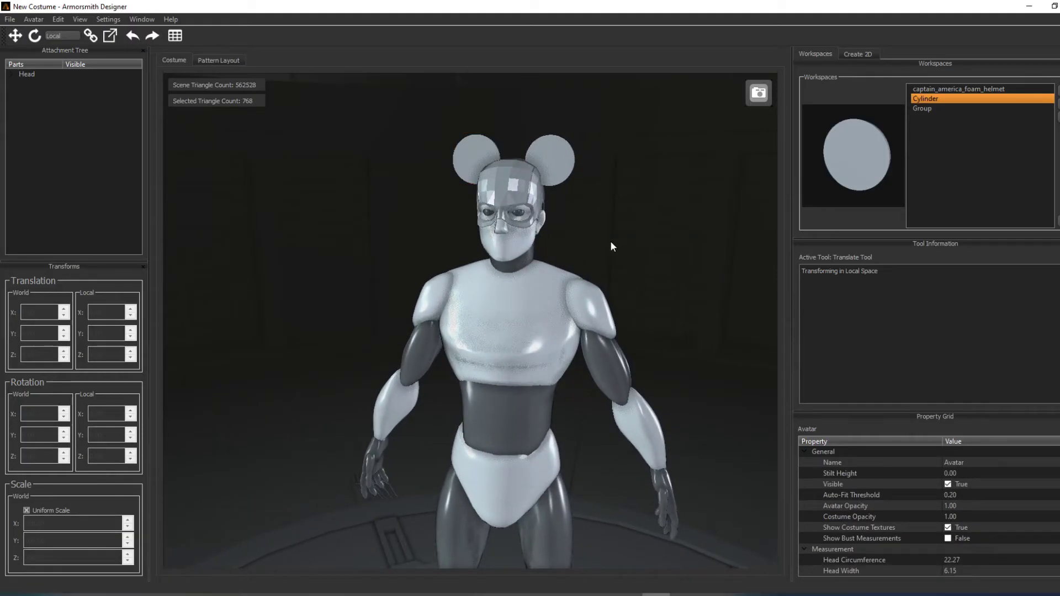
{"action": "left_click", "coordinate": [524, 186]}
{"action": "left_click", "coordinate": [567, 164]}
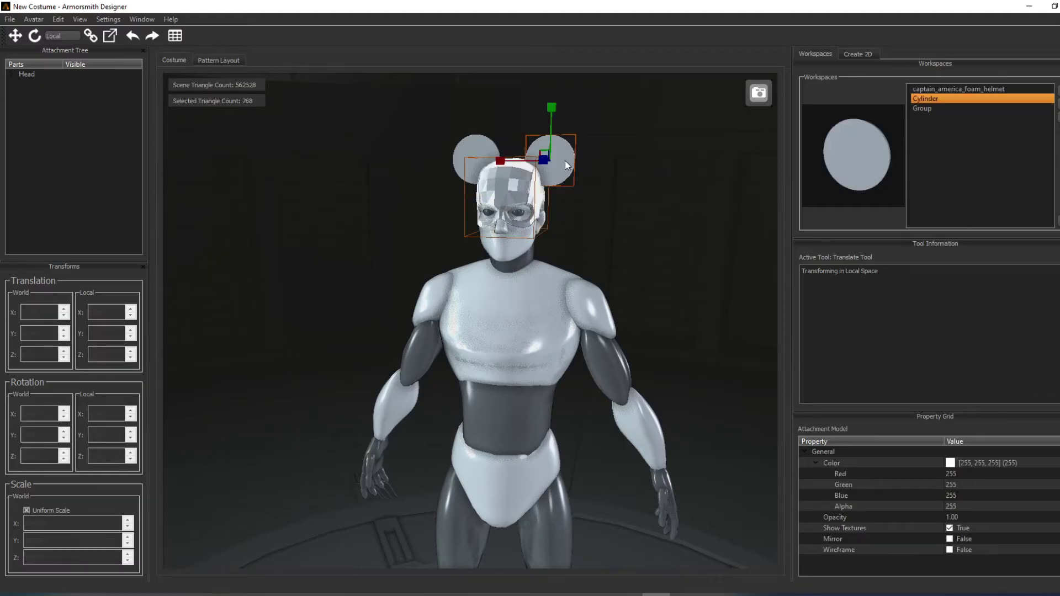
{"action": "left_click", "coordinate": [466, 141]}
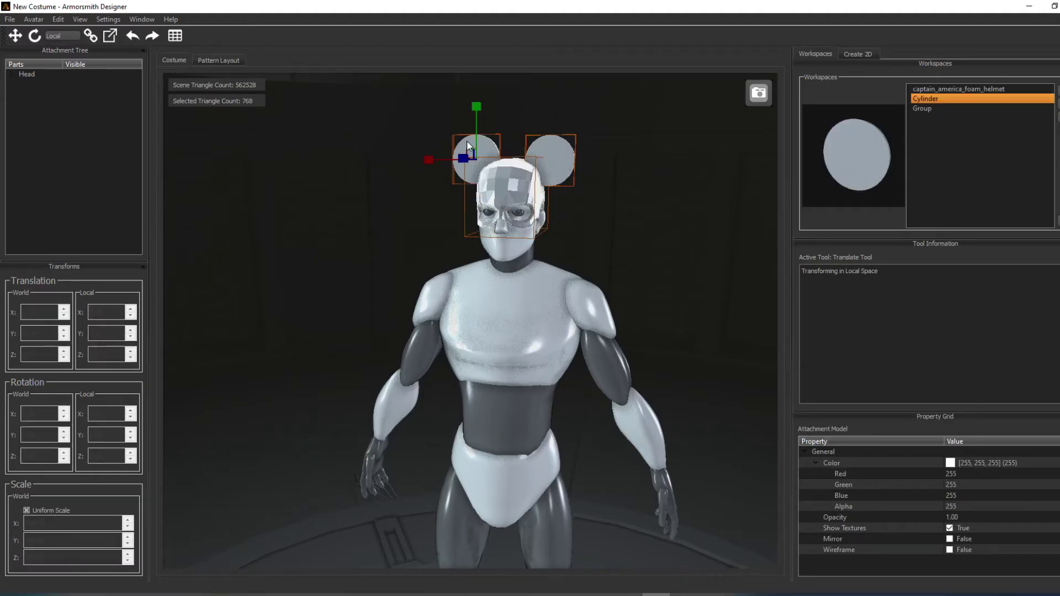
{"action": "right_click", "coordinate": [564, 150]}
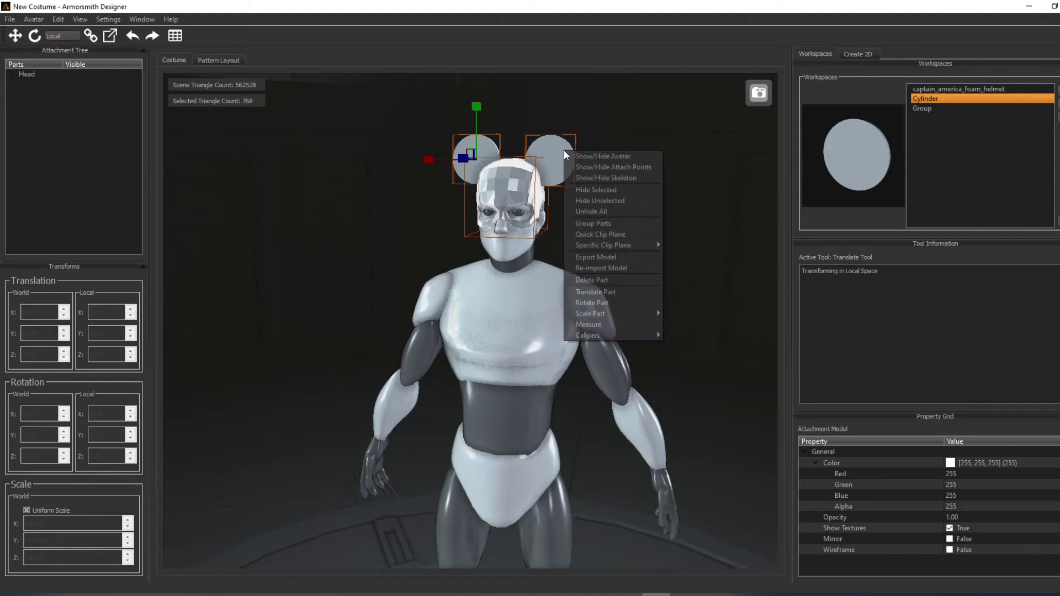
{"action": "left_click", "coordinate": [607, 224]}
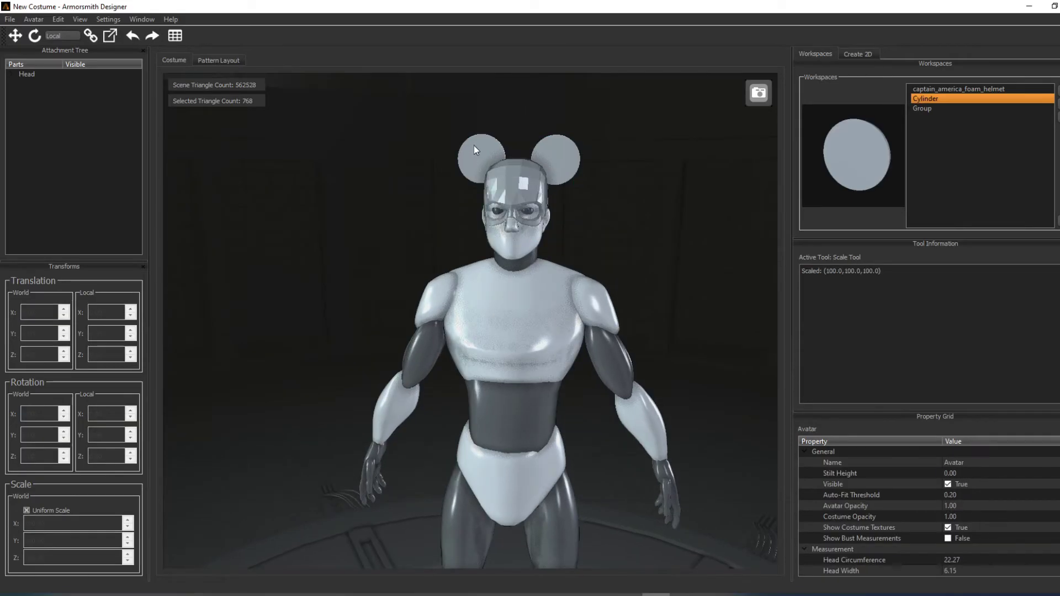
Select both ear cylinders and the helmet together and scale them uniformly to about 106.4.
{"action": "left_click", "coordinate": [474, 144]}
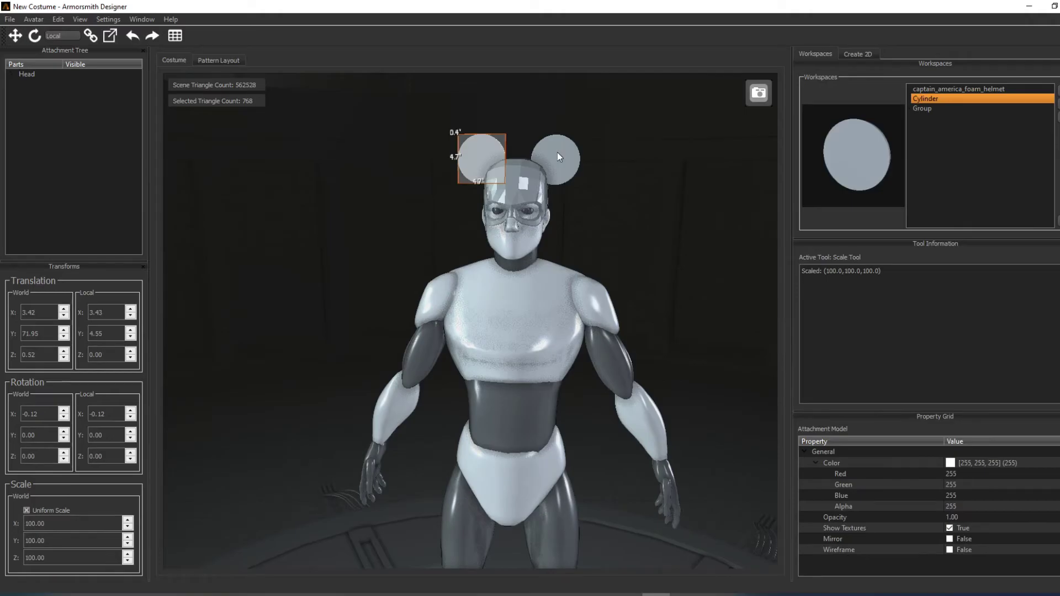
{"action": "left_click", "coordinate": [553, 169], "text": "shift"}
{"action": "left_click", "coordinate": [519, 193], "text": "shift"}
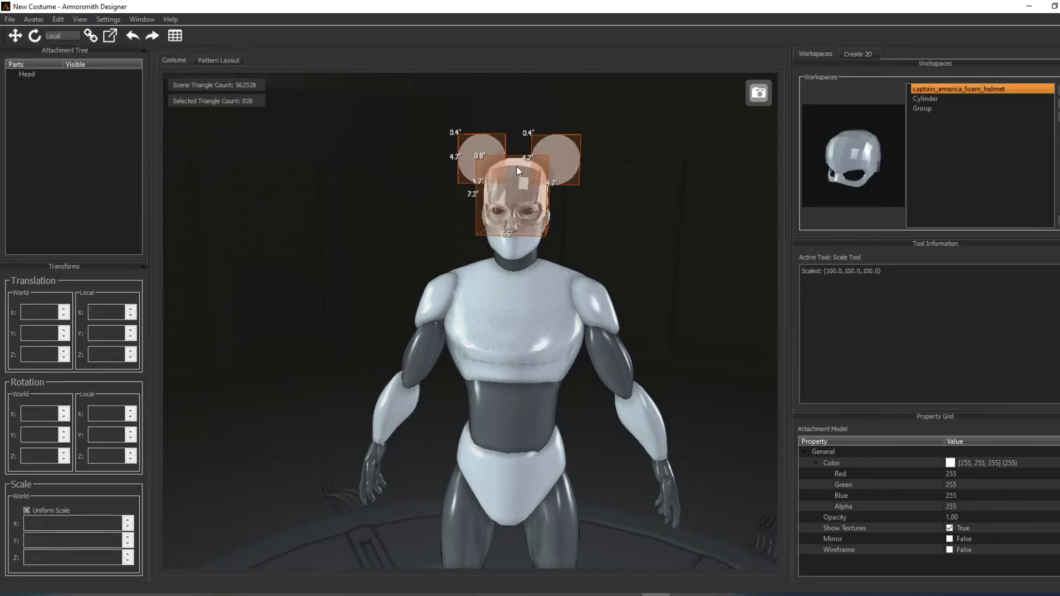
{"action": "left_click_drag", "start_coordinate": [516, 190], "coordinate": [633, 209]}
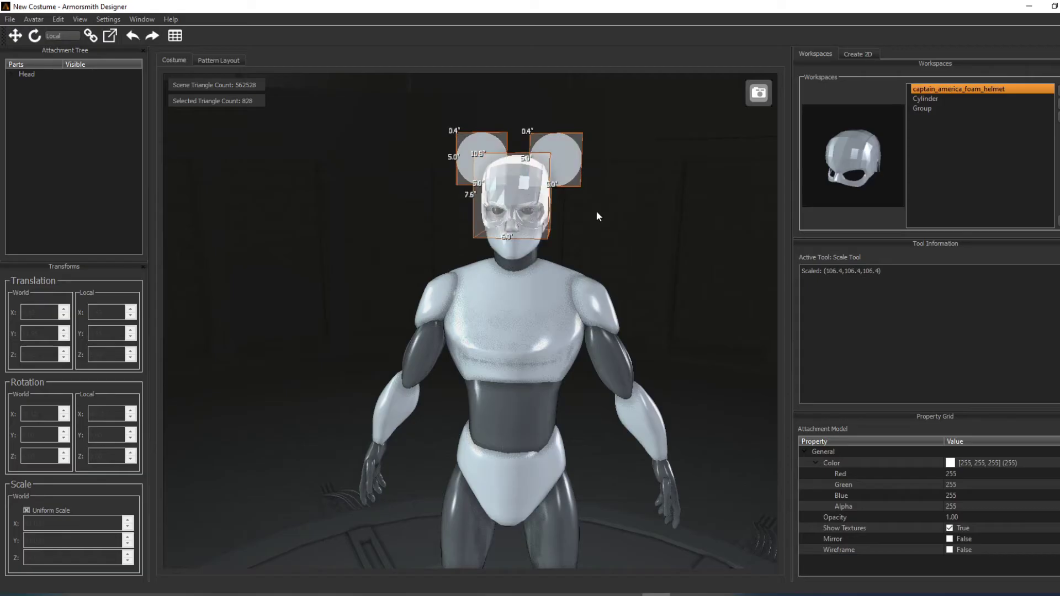
Rotate the selected helmet and ears about -25.9 degrees around the local X axis and undo that rotation.
{"action": "key", "text": "e"}
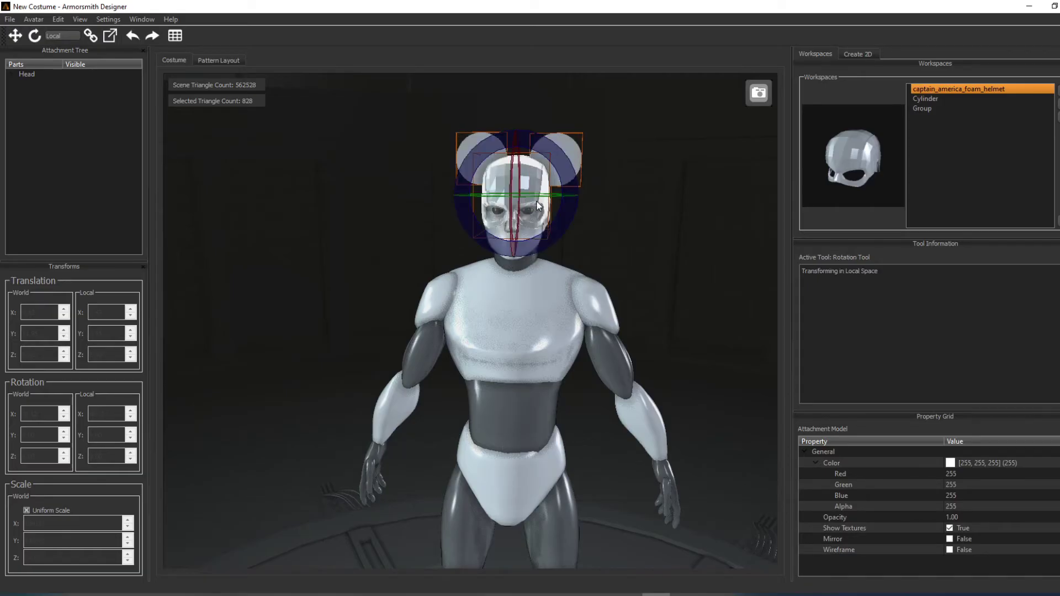
{"action": "middle_click_drag", "start_coordinate": [536, 201], "coordinate": [495, 197]}
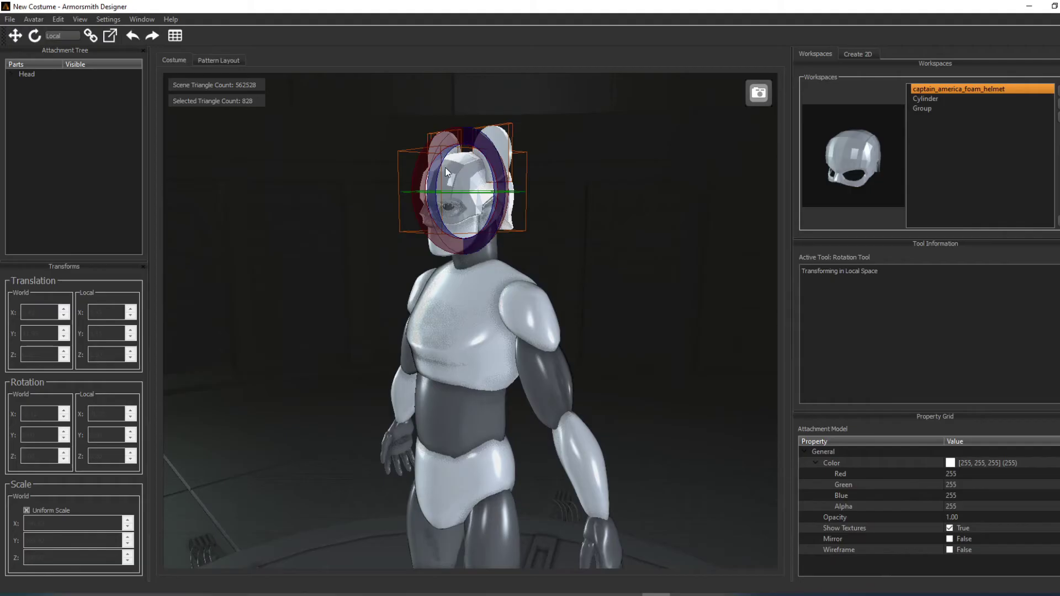
{"action": "left_click_drag", "start_coordinate": [432, 176], "coordinate": [416, 121]}
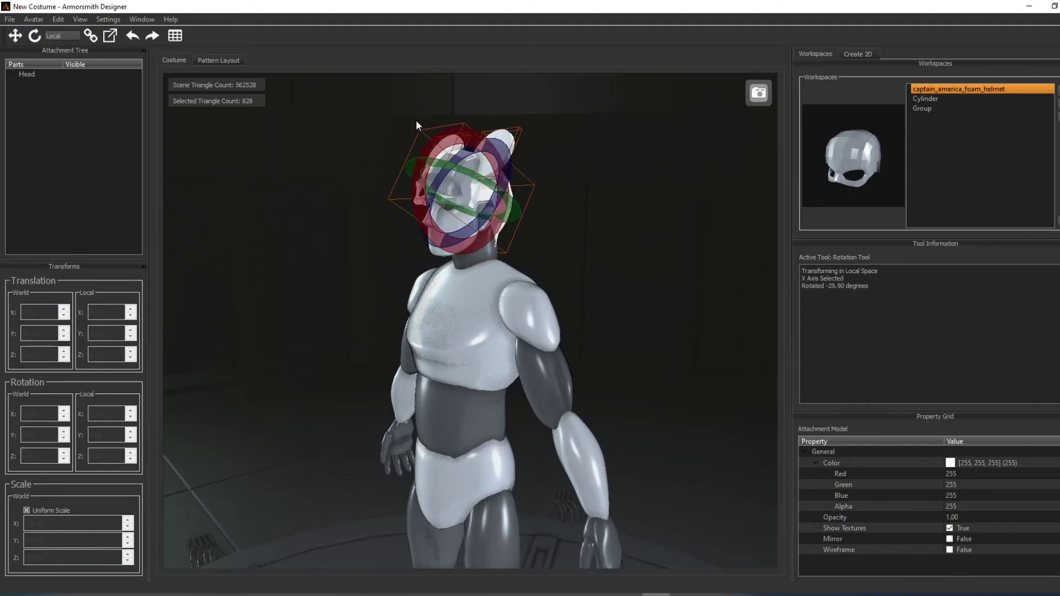
{"action": "left_click", "coordinate": [604, 207]}
{"action": "key", "text": "ctrl+z"}
{"action": "key", "text": "ctrl+z"}
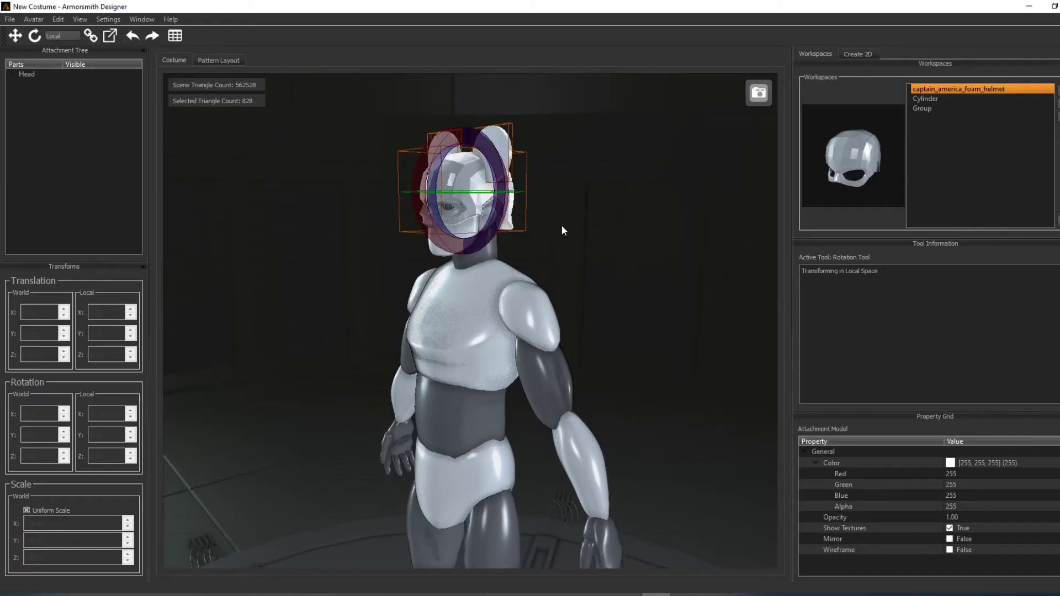
Reselect the helmet and both ear cylinders and combine them into one group.
{"action": "left_click_drag", "start_coordinate": [562, 225], "coordinate": [497, 220]}
{"action": "middle_click_drag", "start_coordinate": [497, 220], "coordinate": [523, 224]}
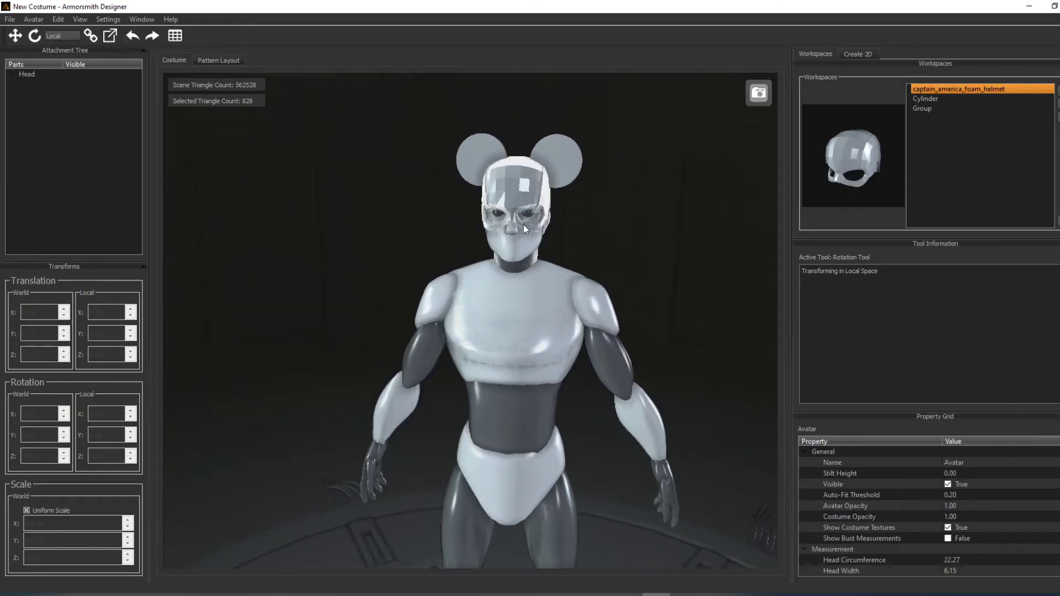
{"action": "left_click", "coordinate": [517, 167]}
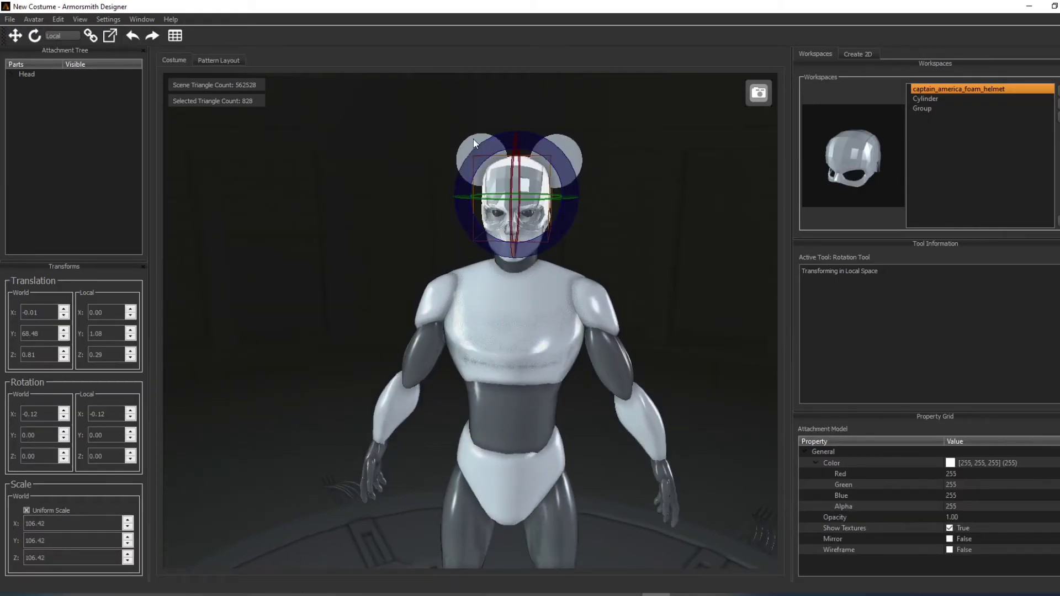
{"action": "left_click", "coordinate": [472, 139]}
{"action": "left_click", "coordinate": [574, 162], "text": "ctrl"}
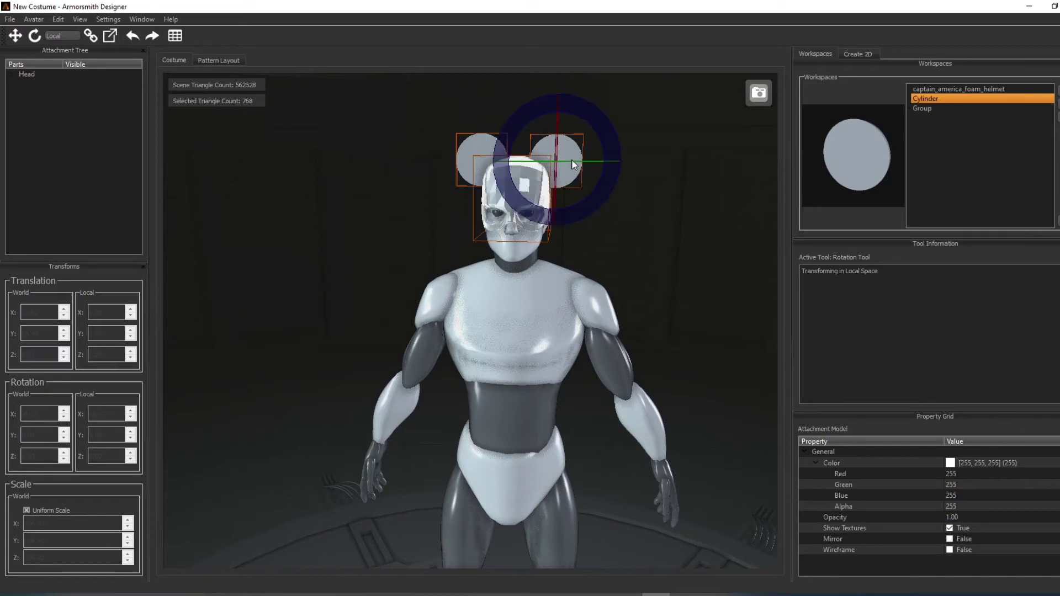
{"action": "key", "text": "ctrl+g"}
Rotate the grouped helmet and ears around the X axis to about 0.31 degrees and scale the group uniformly to about 92.8.
{"action": "middle_click_drag", "start_coordinate": [577, 160], "coordinate": [528, 197]}
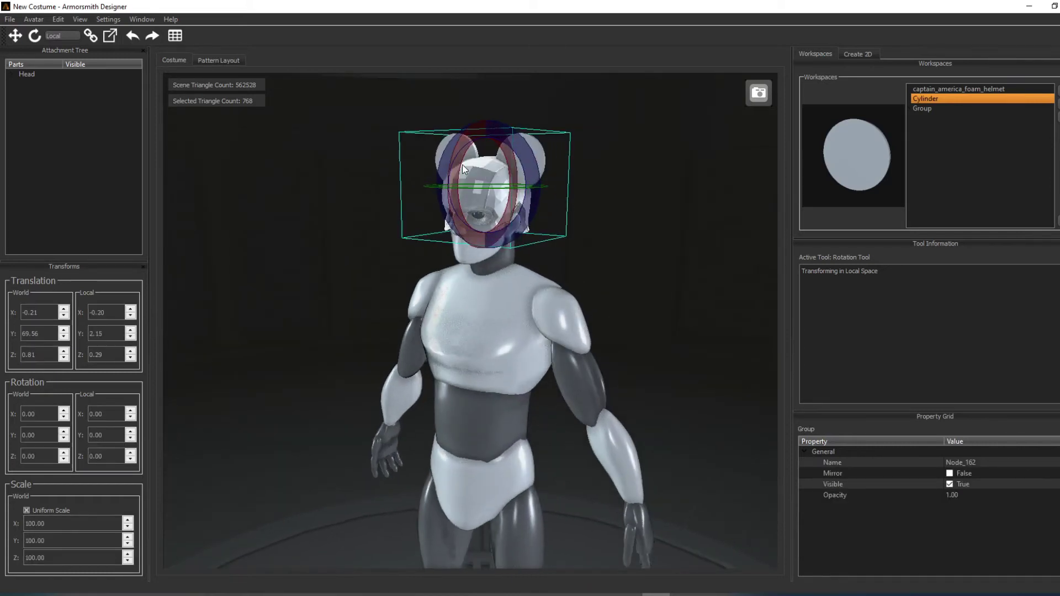
{"action": "left_click_drag", "start_coordinate": [457, 169], "coordinate": [488, 192]}
{"action": "key", "text": "r"}
{"action": "left_click", "coordinate": [634, 284]}
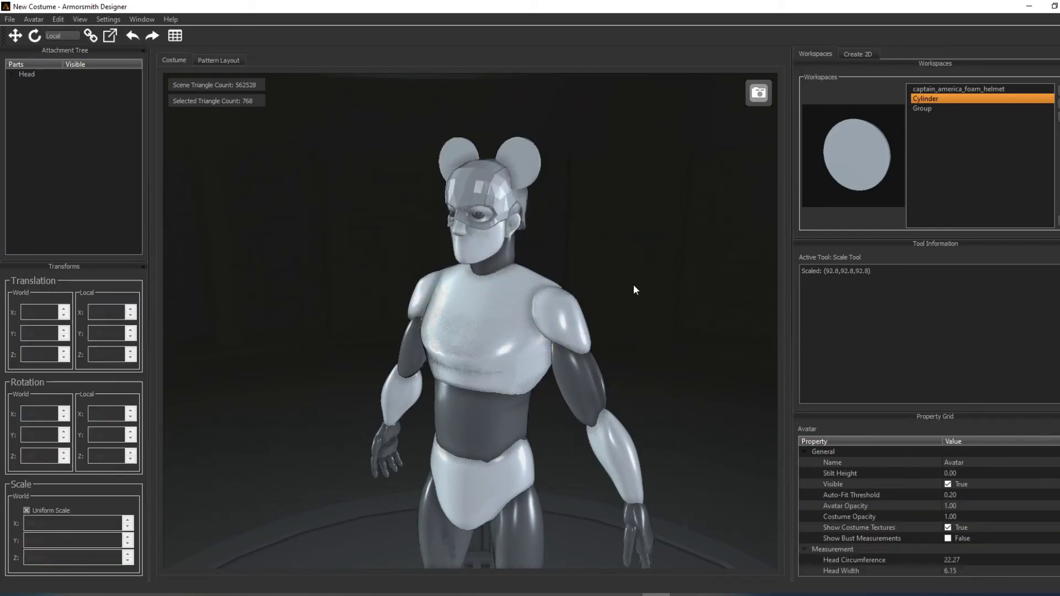
Export all parts of the grouped helmet with ears.
{"action": "left_click", "coordinate": [476, 183]}
{"action": "right_click", "coordinate": [476, 184]}
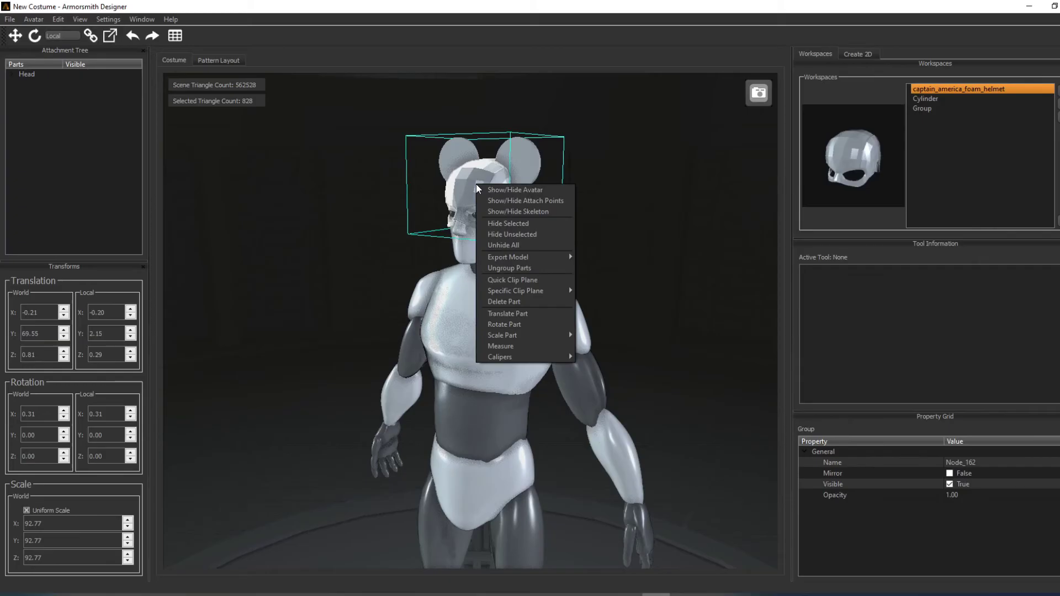
{"action": "mouse_move", "coordinate": [513, 258]}
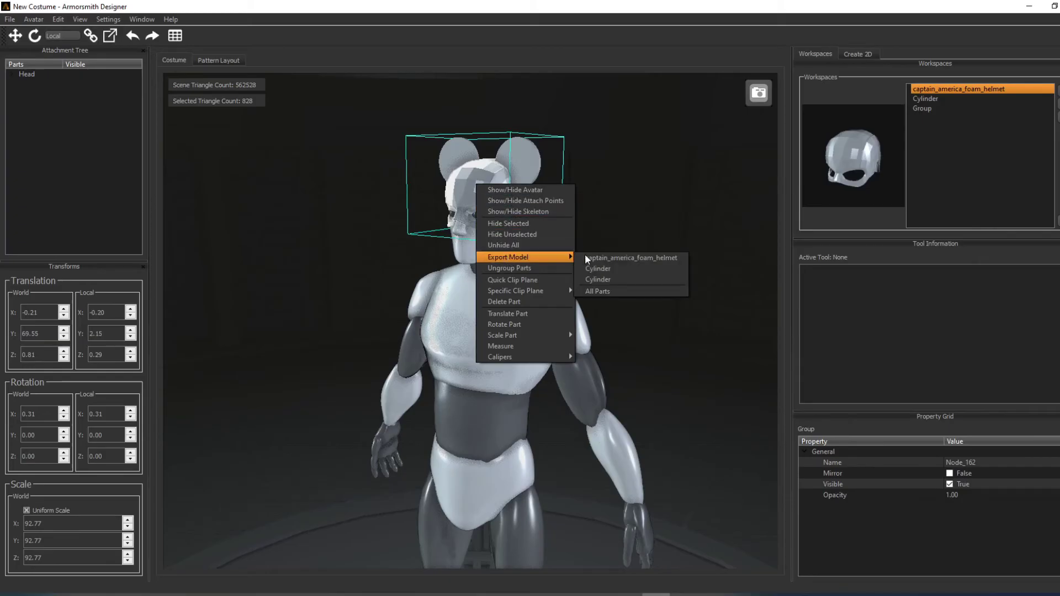
{"action": "left_click", "coordinate": [614, 292]}
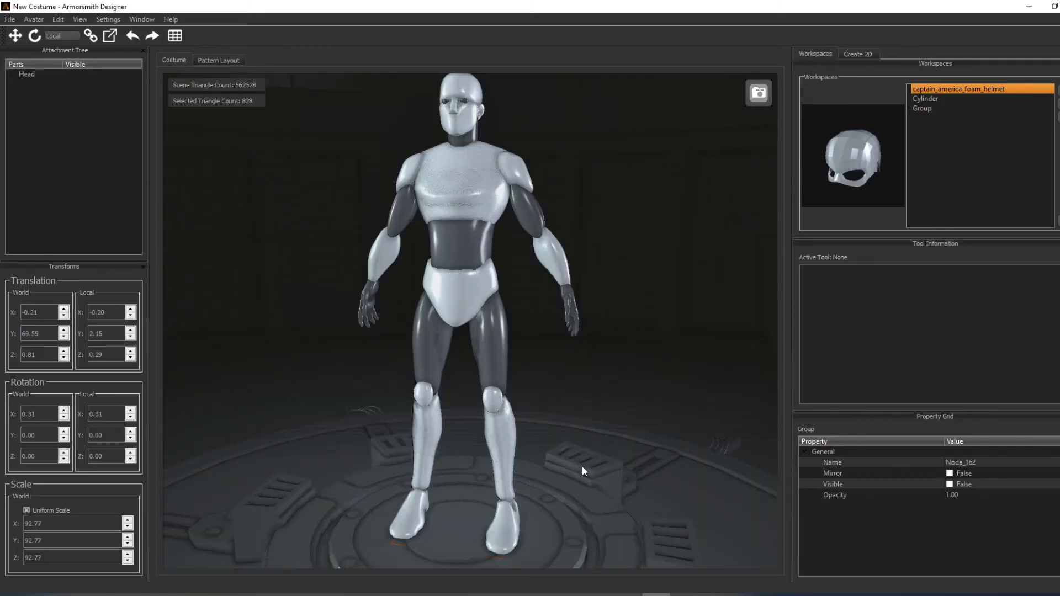
Measure the avatar's left forearm from wrist to elbow with the Measure tool.
{"action": "right_click", "coordinate": [565, 385]}
{"action": "left_click", "coordinate": [549, 360]}
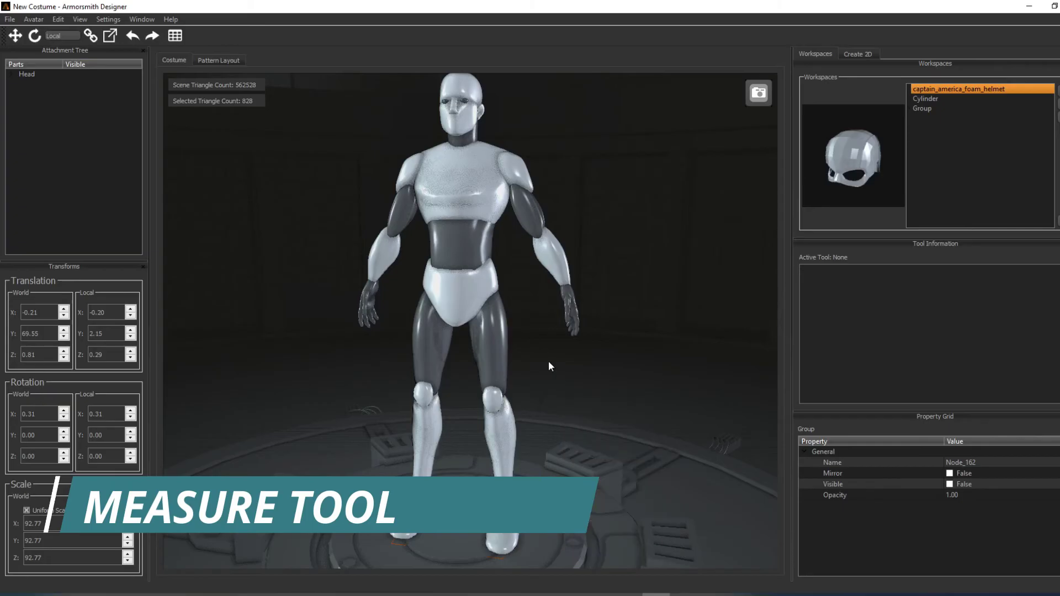
{"action": "left_click", "coordinate": [549, 361]}
{"action": "middle_click_drag", "start_coordinate": [604, 330], "coordinate": [602, 349]}
{"action": "scroll", "coordinate": [603, 352], "scroll_direction": "down", "scroll_amount": 2}
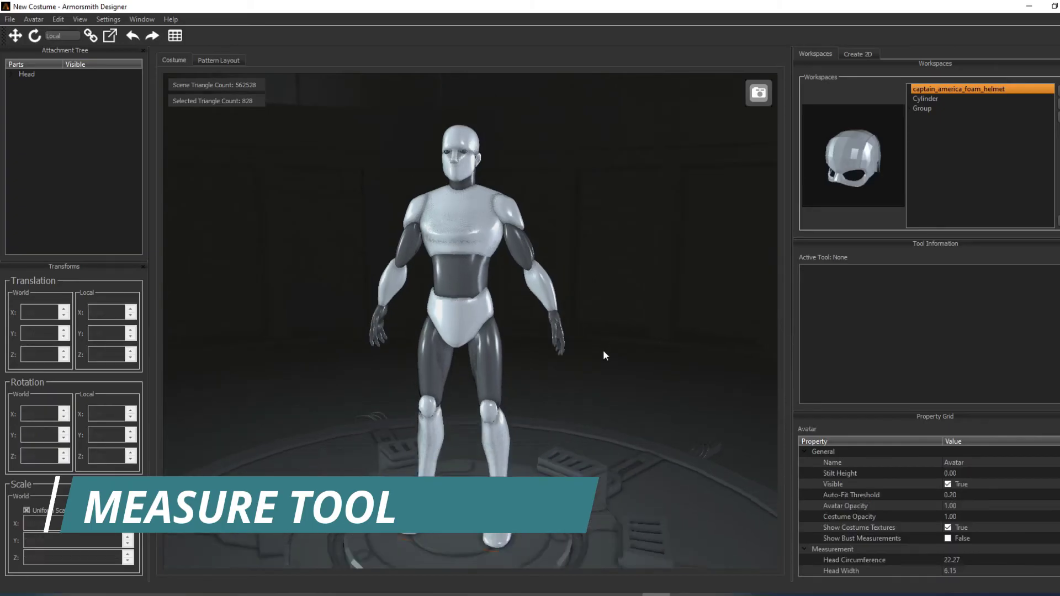
{"action": "right_click", "coordinate": [551, 371]}
{"action": "left_click", "coordinate": [587, 427]}
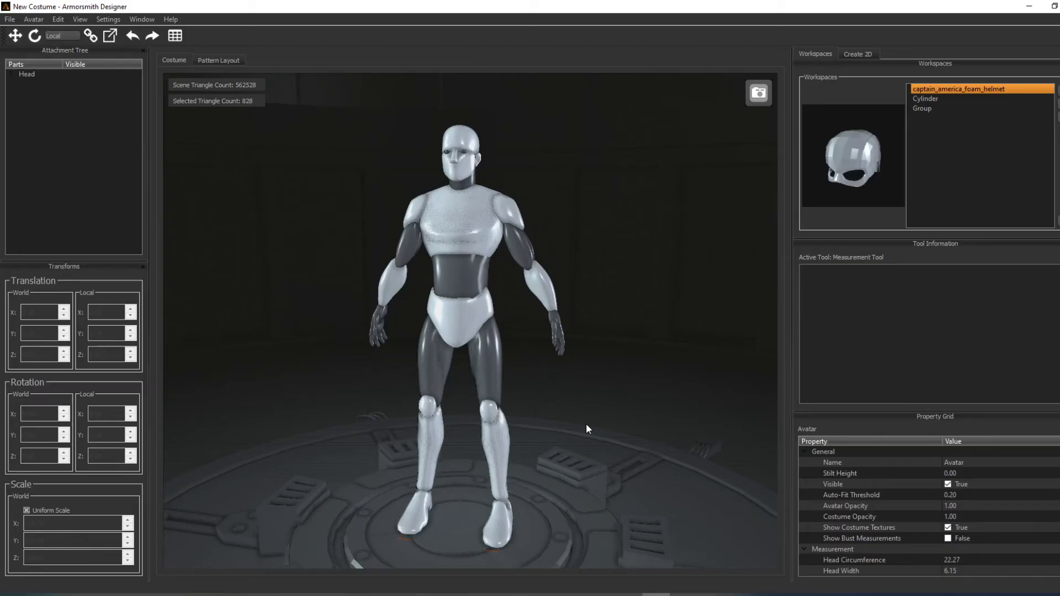
{"action": "left_click_drag", "start_coordinate": [555, 313], "coordinate": [532, 268]}
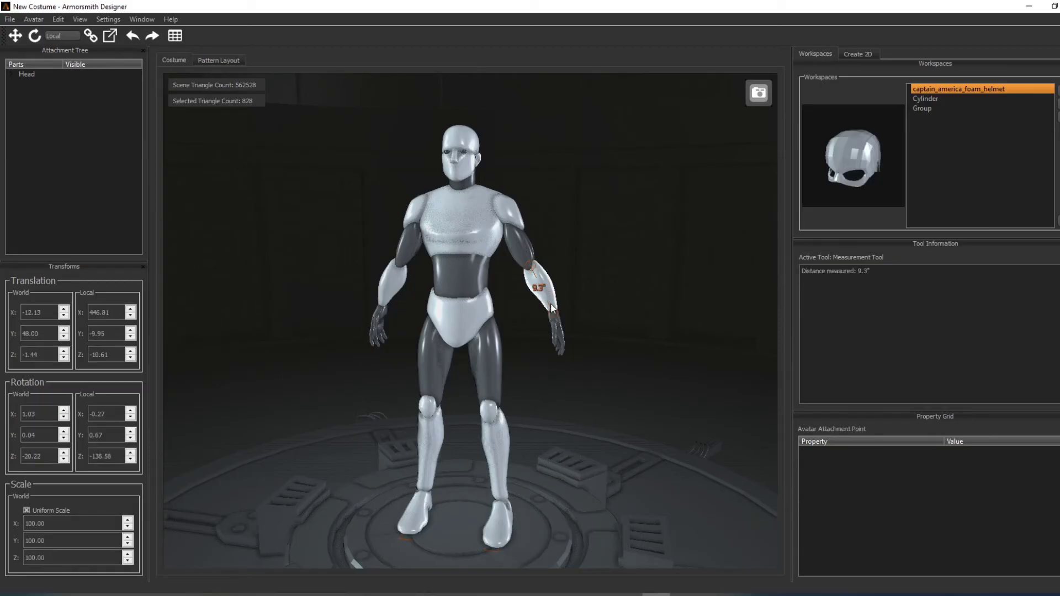
Measure the avatar's dark midsection between chest and hips with the Measure tool.
{"action": "left_click", "coordinate": [456, 260]}
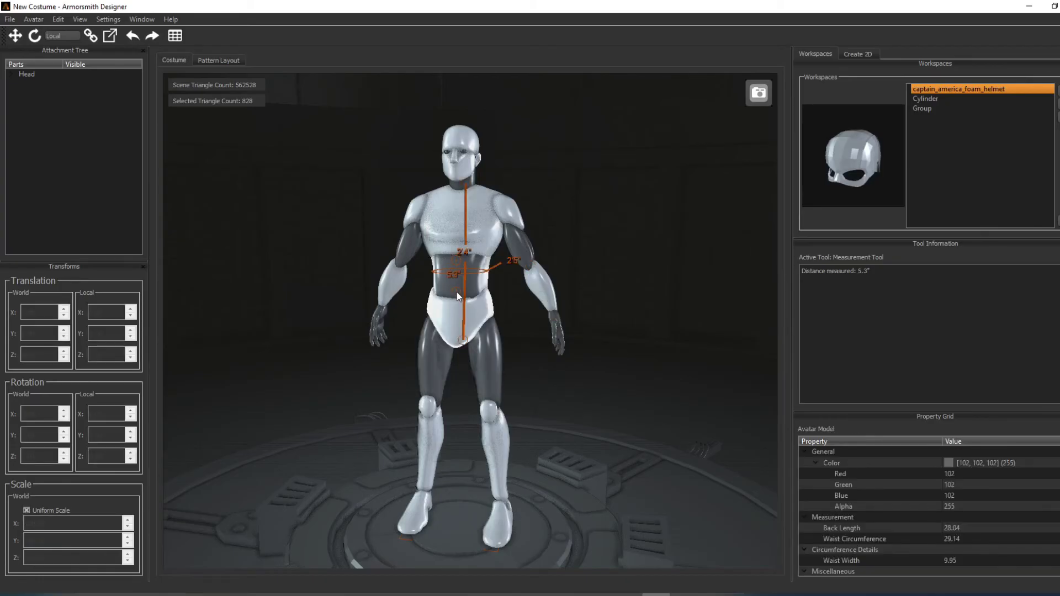
{"action": "middle_click_drag", "start_coordinate": [536, 323], "coordinate": [501, 316]}
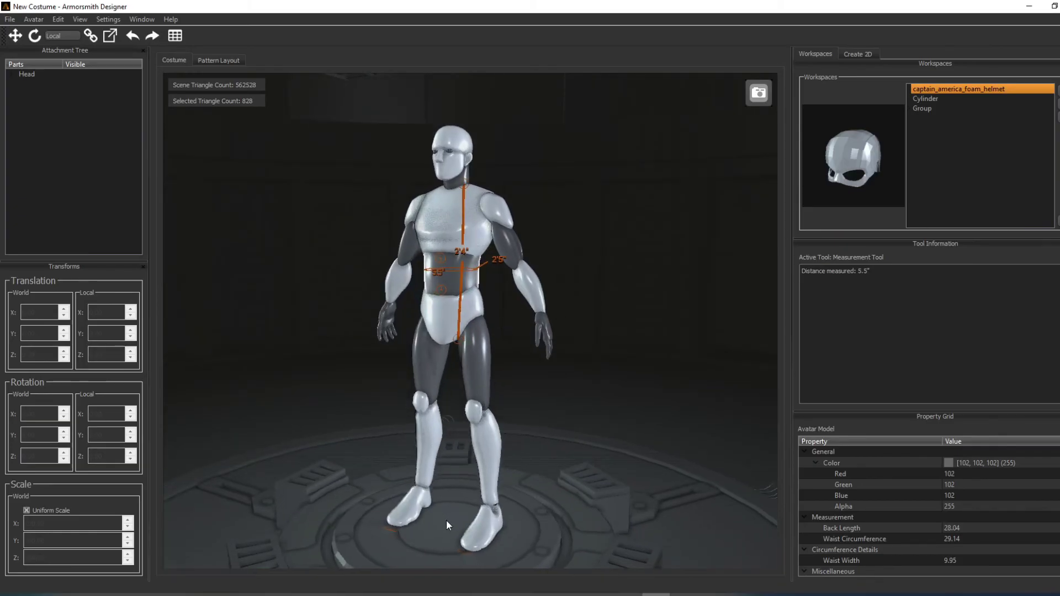
Change the avatar's pose to T-Pose.
{"action": "left_click", "coordinate": [37, 19]}
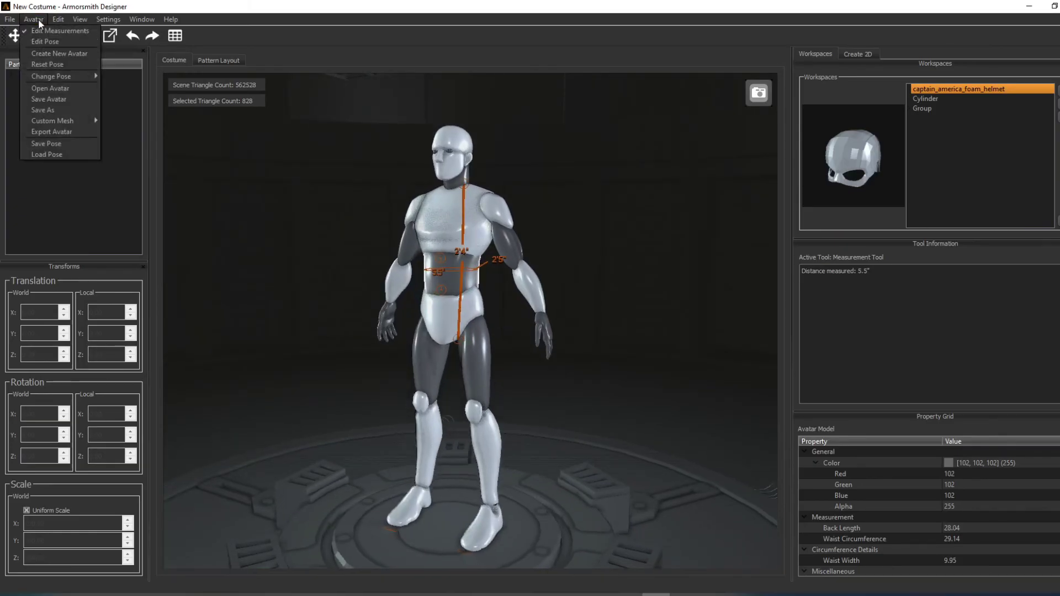
{"action": "mouse_move", "coordinate": [64, 76]}
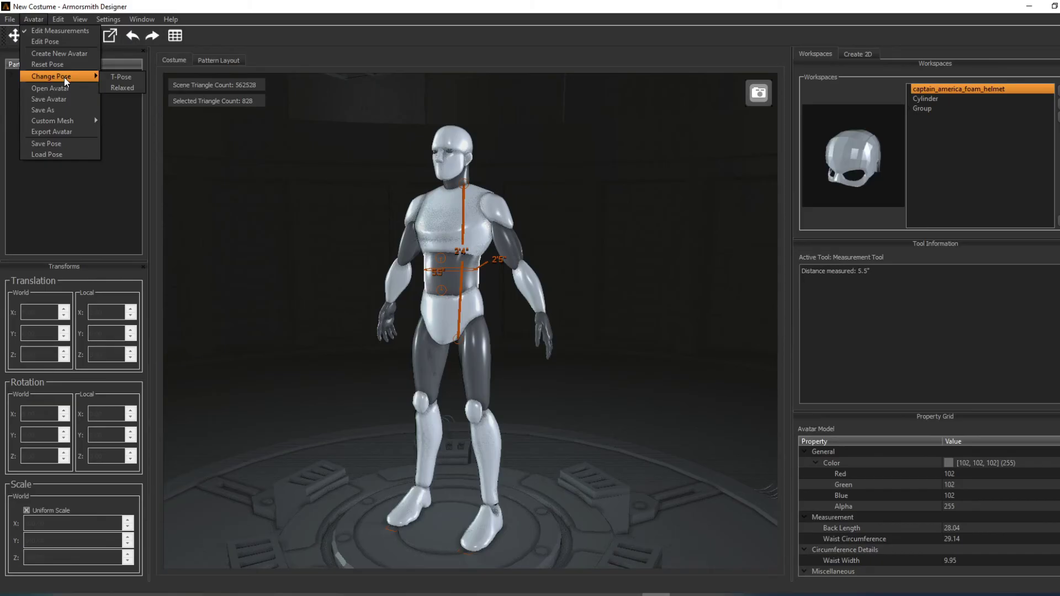
{"action": "left_click", "coordinate": [131, 77]}
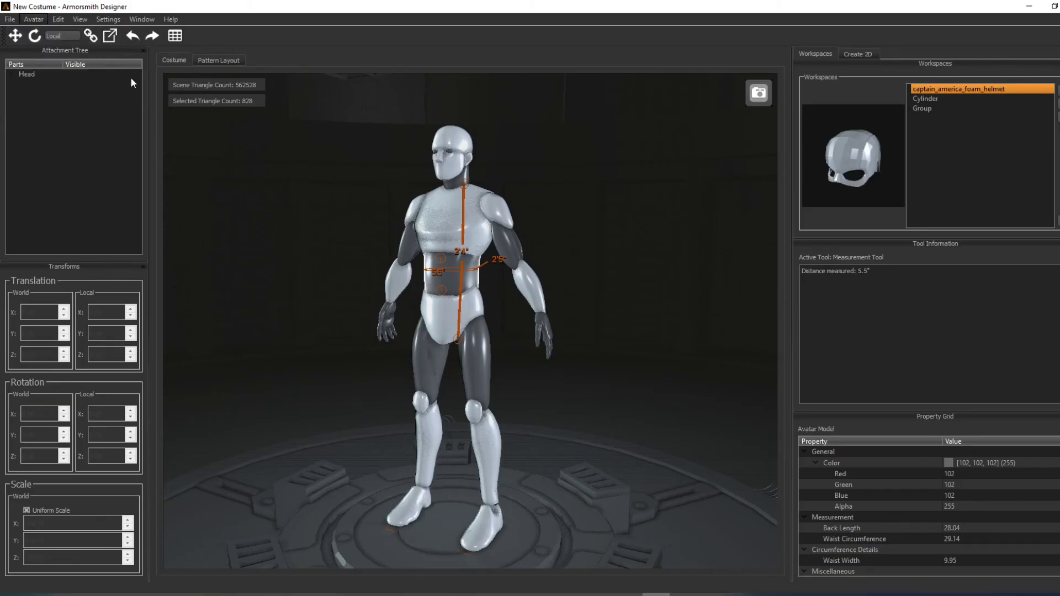
Measure the avatar's full height from the floor between the feet to the top of the head.
{"action": "left_click", "coordinate": [448, 515]}
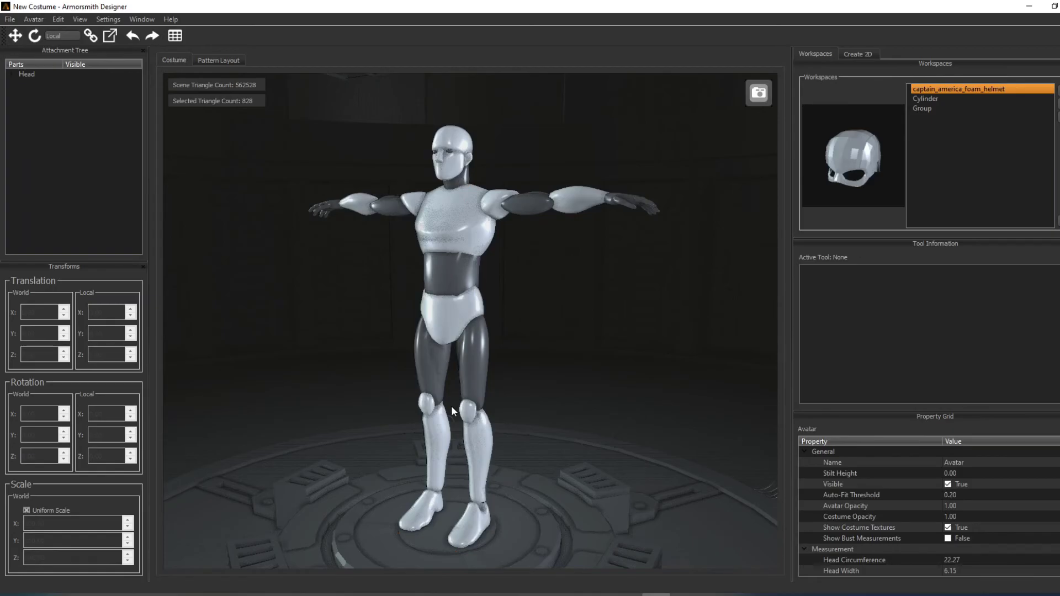
{"action": "key", "text": "m"}
{"action": "left_click_drag", "start_coordinate": [445, 521], "coordinate": [446, 162]}
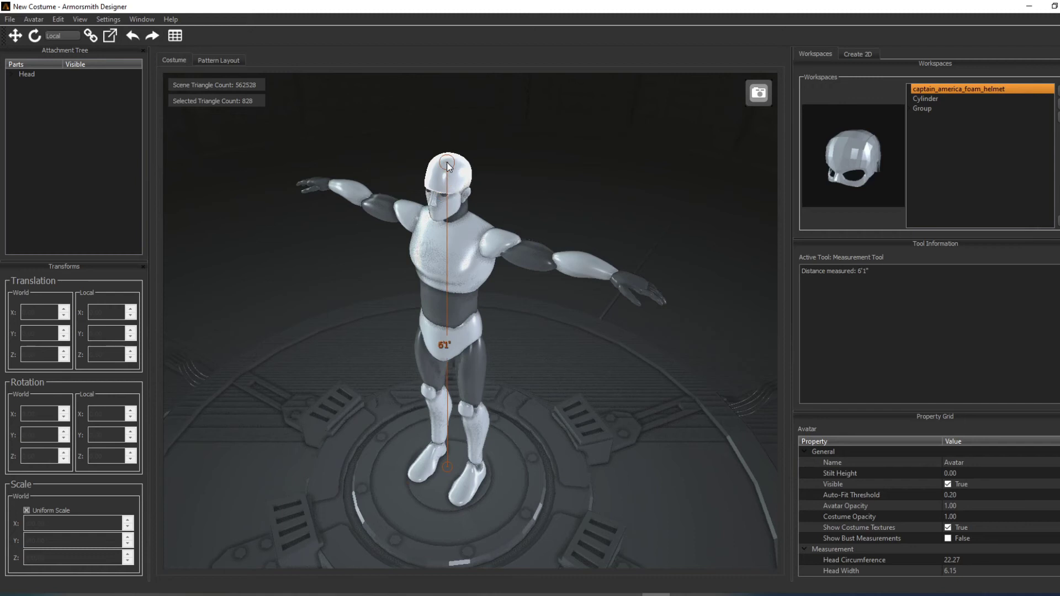
{"action": "left_click", "coordinate": [447, 158]}
{"action": "middle_click_drag", "start_coordinate": [446, 158], "coordinate": [548, 146]}
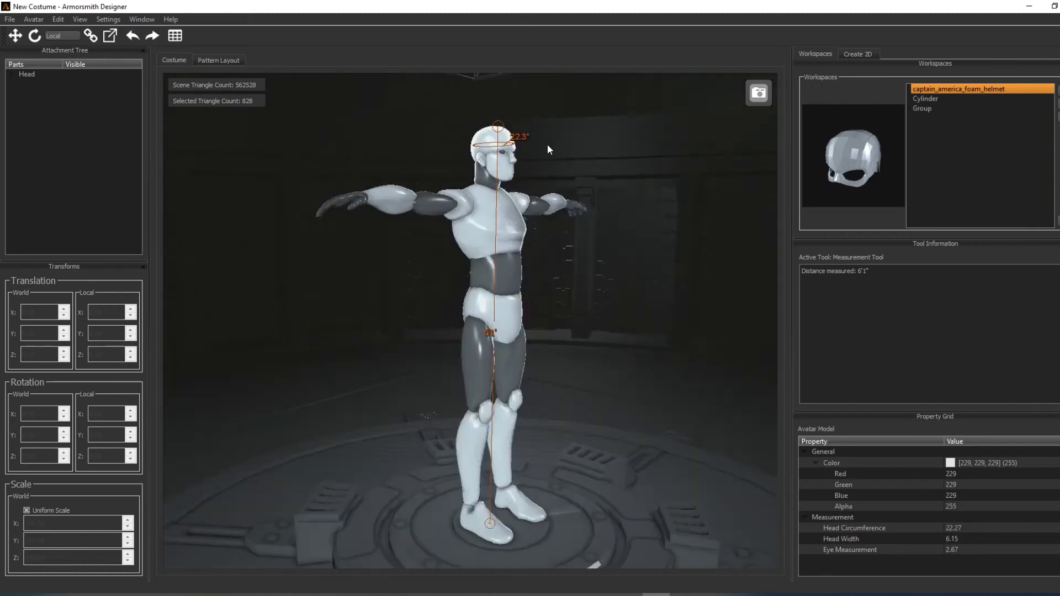
Measure the width of the avatar's head at the forehead with the Width calipers.
{"action": "right_click_drag", "start_coordinate": [548, 144], "coordinate": [486, 150]}
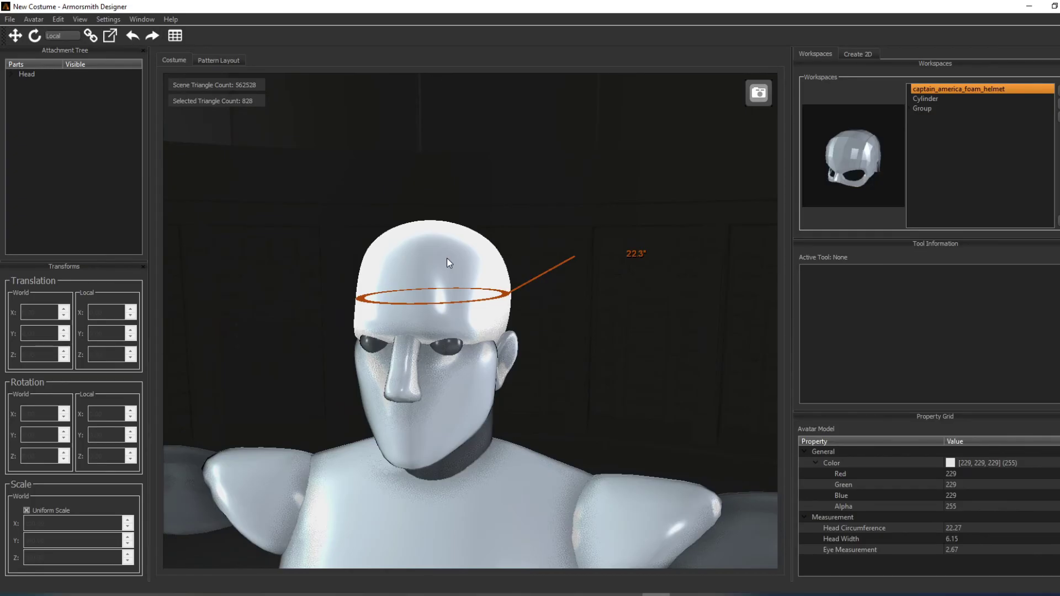
{"action": "right_click", "coordinate": [449, 263]}
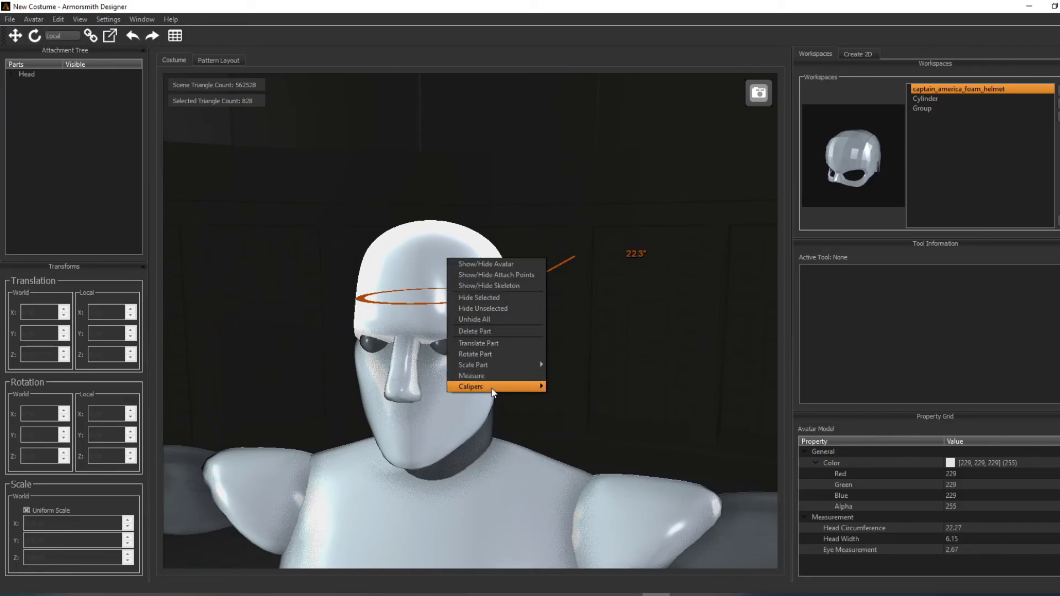
{"action": "mouse_move", "coordinate": [492, 391]}
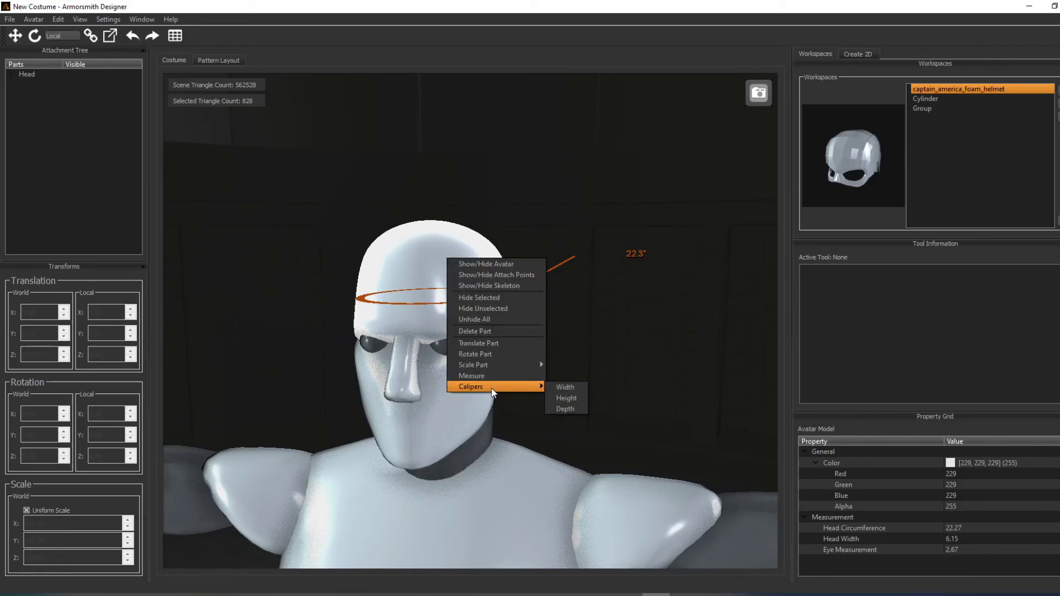
{"action": "left_click", "coordinate": [571, 389]}
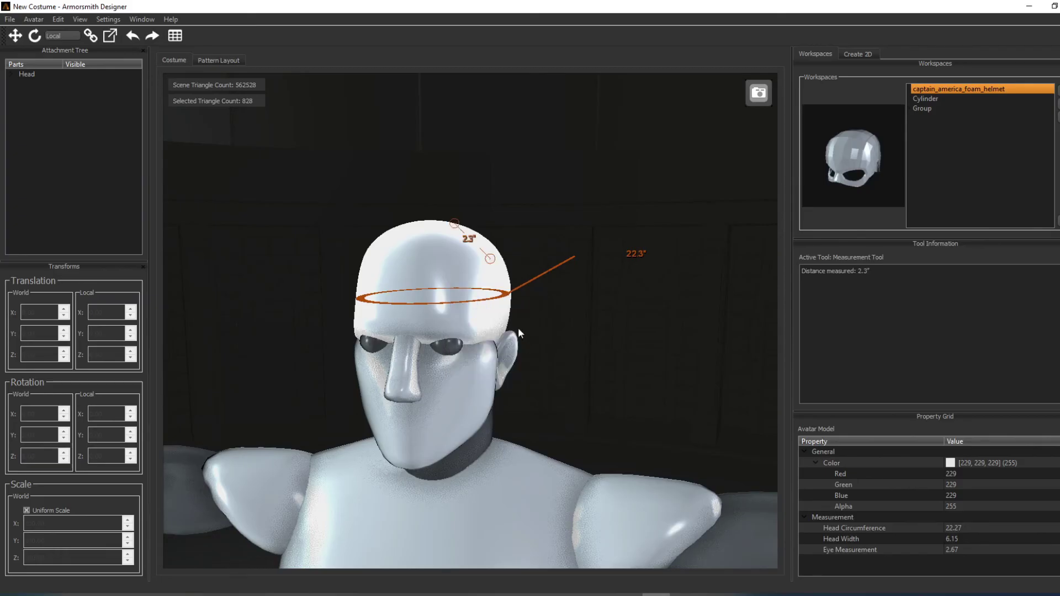
{"action": "left_click", "coordinate": [487, 314]}
{"action": "middle_click_drag", "start_coordinate": [433, 357], "coordinate": [469, 352]}
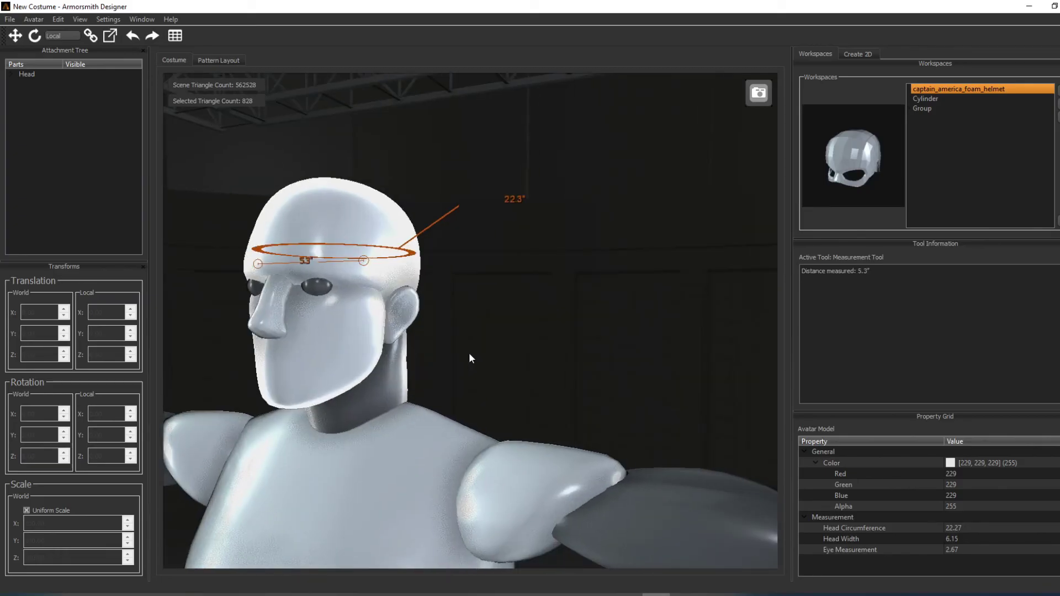
Take further width caliper readings on the avatar's jaw and upper torso.
{"action": "left_click", "coordinate": [306, 398]}
{"action": "middle_click_drag", "start_coordinate": [306, 399], "coordinate": [533, 358]}
{"action": "left_click", "coordinate": [539, 312]}
{"action": "middle_click_drag", "start_coordinate": [455, 309], "coordinate": [368, 341]}
Measure the front-to-back depth of the avatar's head at several heights with the Depth calipers.
{"action": "right_click", "coordinate": [369, 341]}
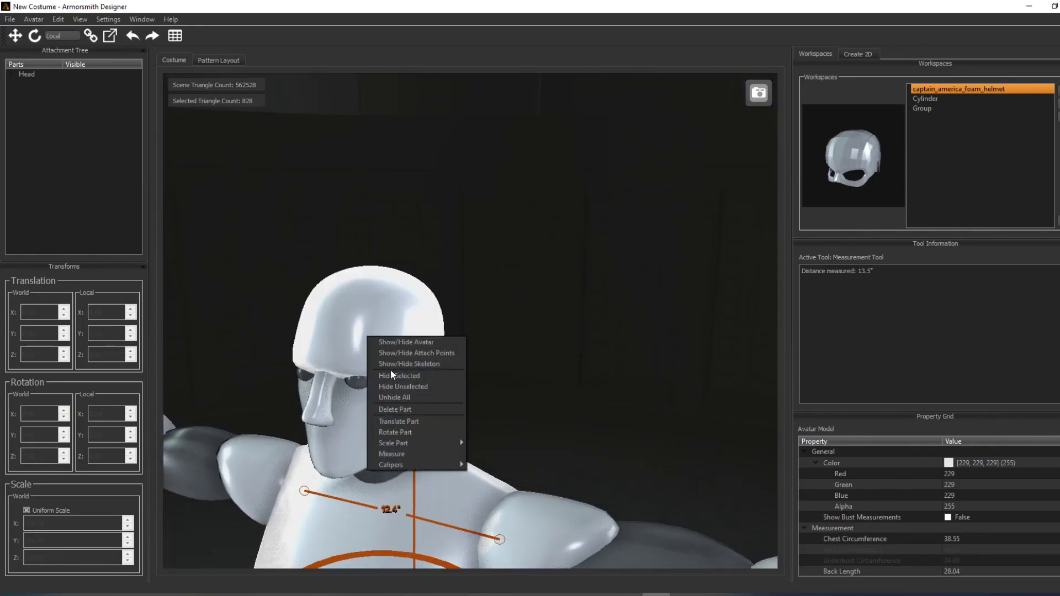
{"action": "mouse_move", "coordinate": [443, 470]}
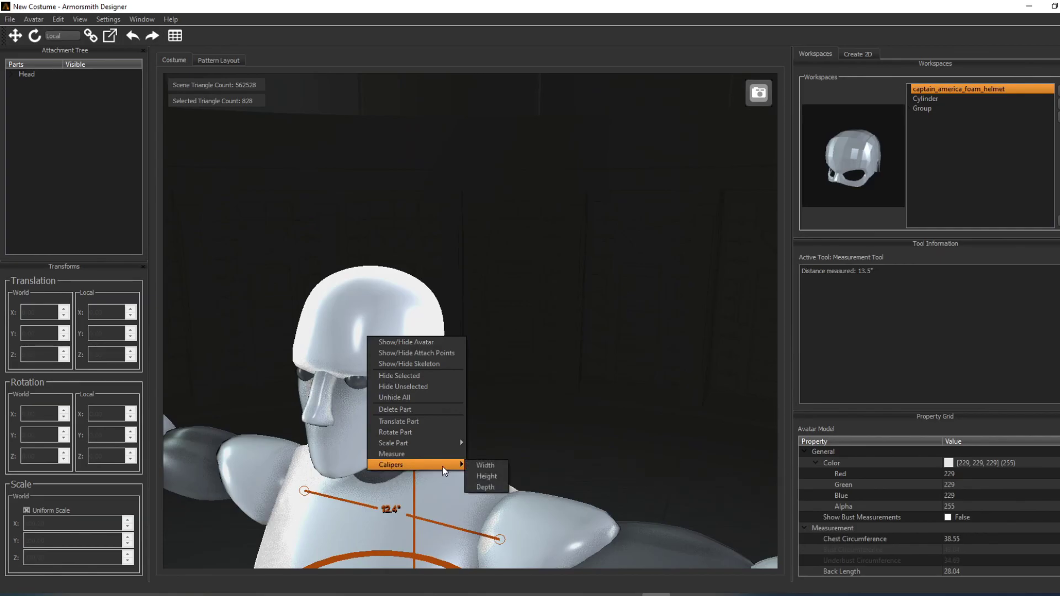
{"action": "left_click", "coordinate": [486, 487]}
{"action": "left_click", "coordinate": [329, 341]}
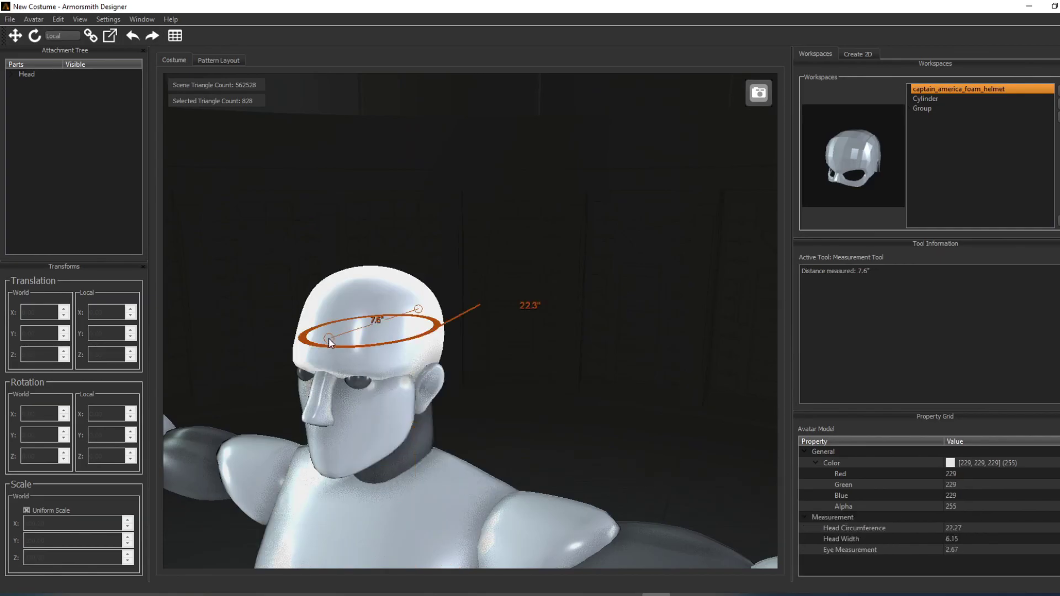
{"action": "left_click", "coordinate": [343, 311]}
{"action": "left_click", "coordinate": [352, 287]}
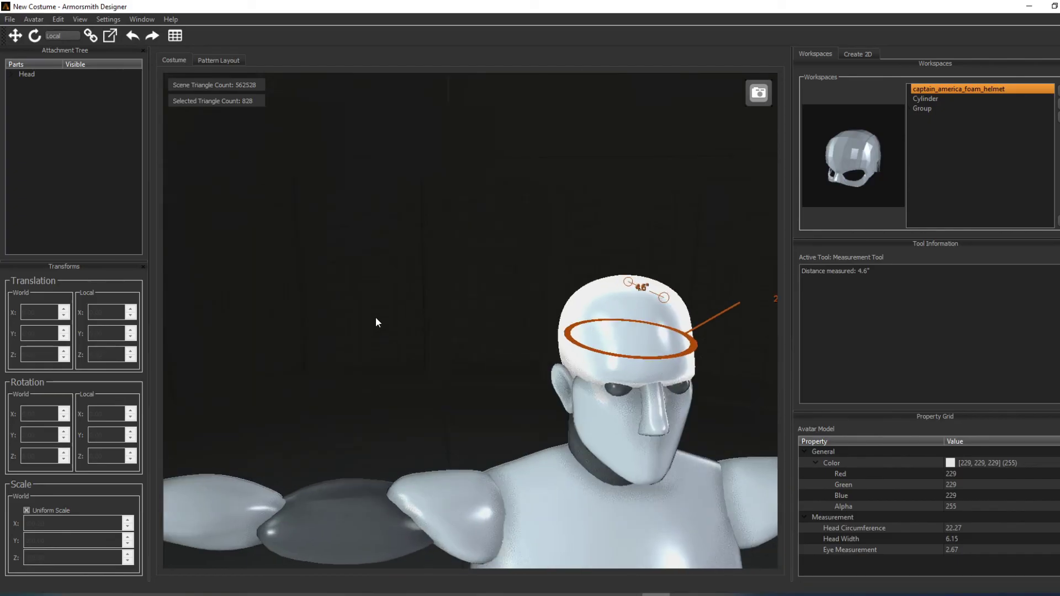
Measure the depth of the avatar's left upper arm and the upper part of the head with the Depth calipers.
{"action": "middle_click_drag", "start_coordinate": [376, 318], "coordinate": [337, 297]}
{"action": "scroll", "coordinate": [334, 345], "scroll_direction": "down", "scroll_amount": 3}
{"action": "left_click", "coordinate": [509, 418]}
{"action": "middle_click_drag", "start_coordinate": [509, 416], "coordinate": [530, 432]}
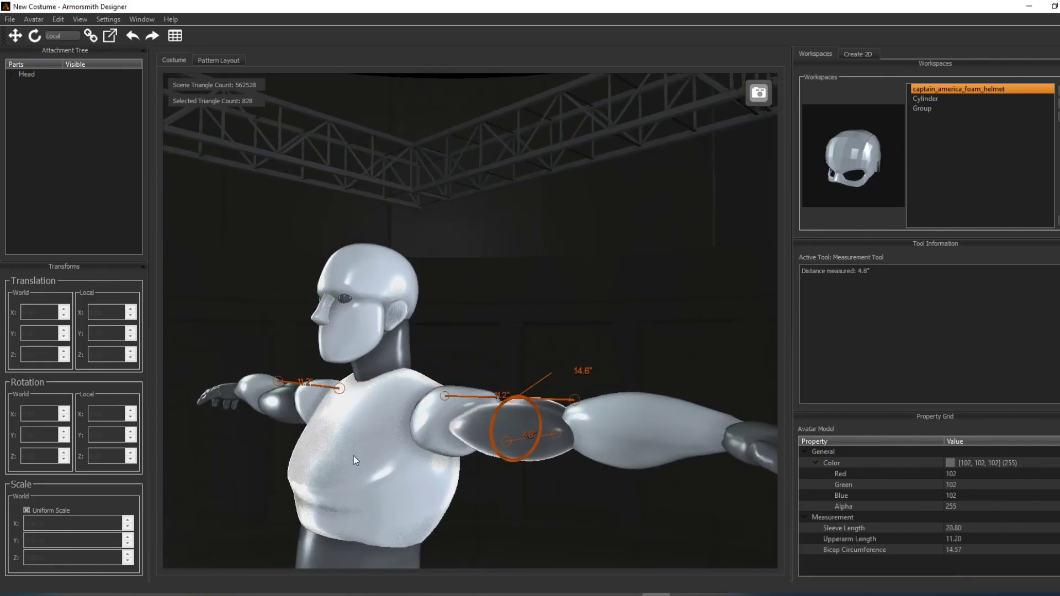
{"action": "left_click", "coordinate": [339, 265]}
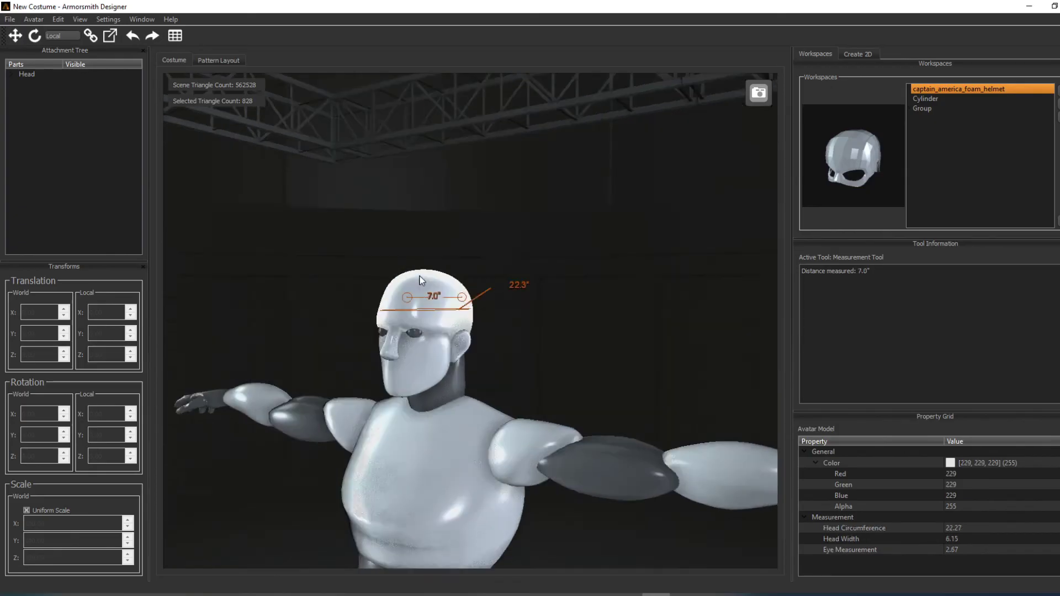
{"action": "mouse_move", "coordinate": [420, 280]}
{"action": "middle_mouse_down"}
{"action": "mouse_move", "coordinate": [446, 281]}
{"action": "mouse_move", "coordinate": [449, 272]}
{"action": "mouse_move", "coordinate": [418, 274]}
{"action": "mouse_move", "coordinate": [414, 285]}
{"action": "middle_mouse_up"}
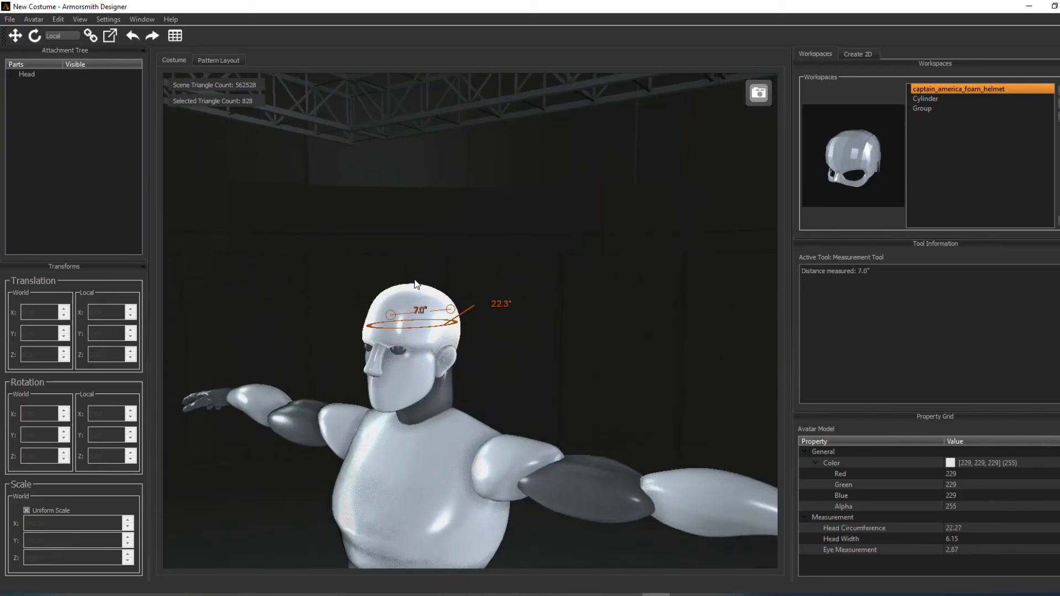